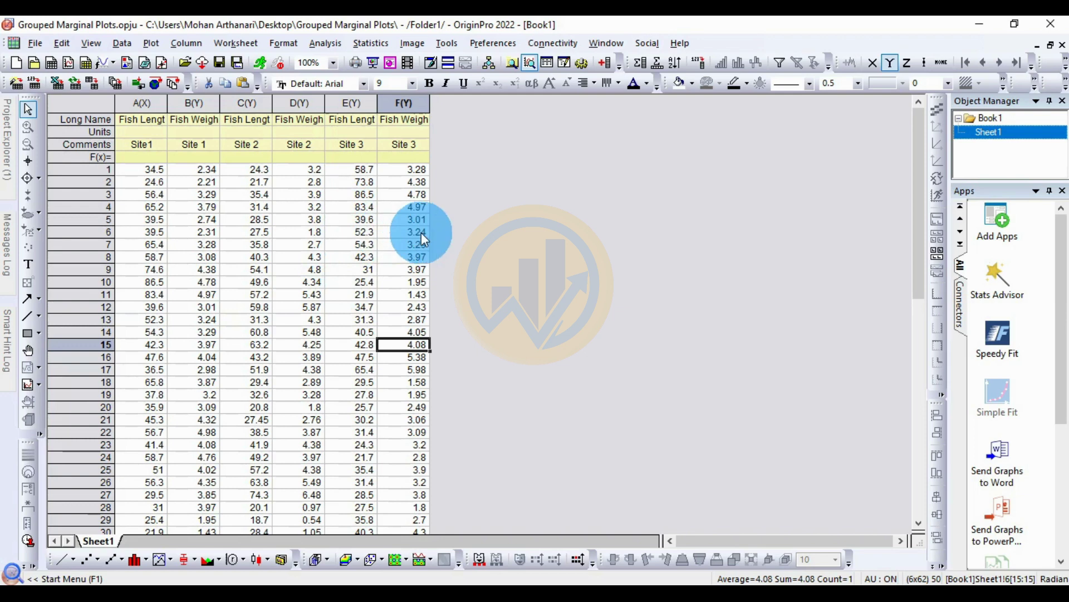
Widen column A(X) until its 'Fish Length' long name is fully visible
left_click_drag(147, 105, 404, 104)
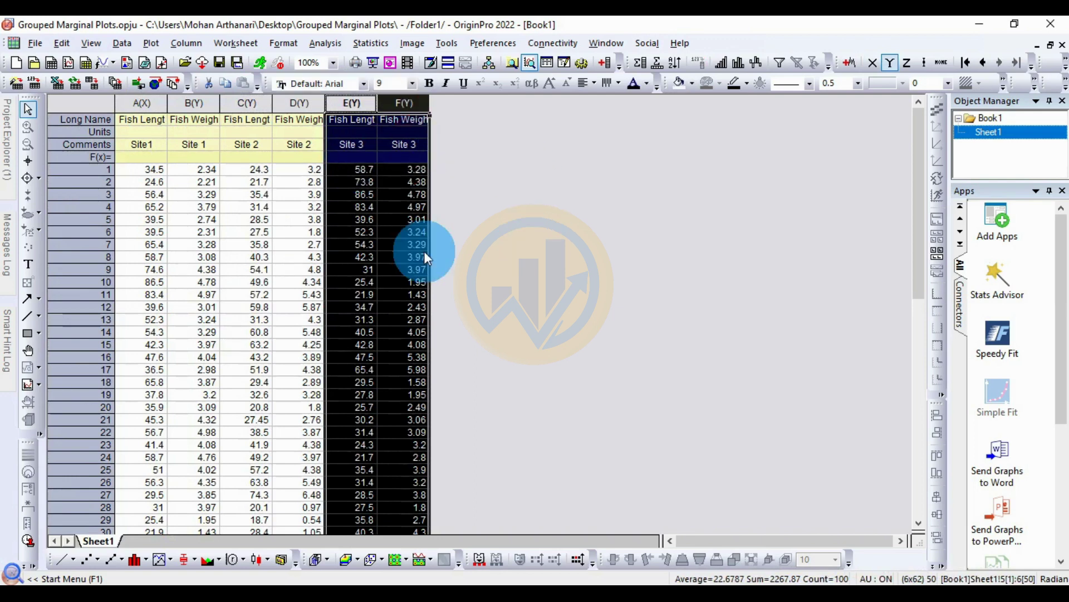
left_click_drag(167, 103, 183, 107)
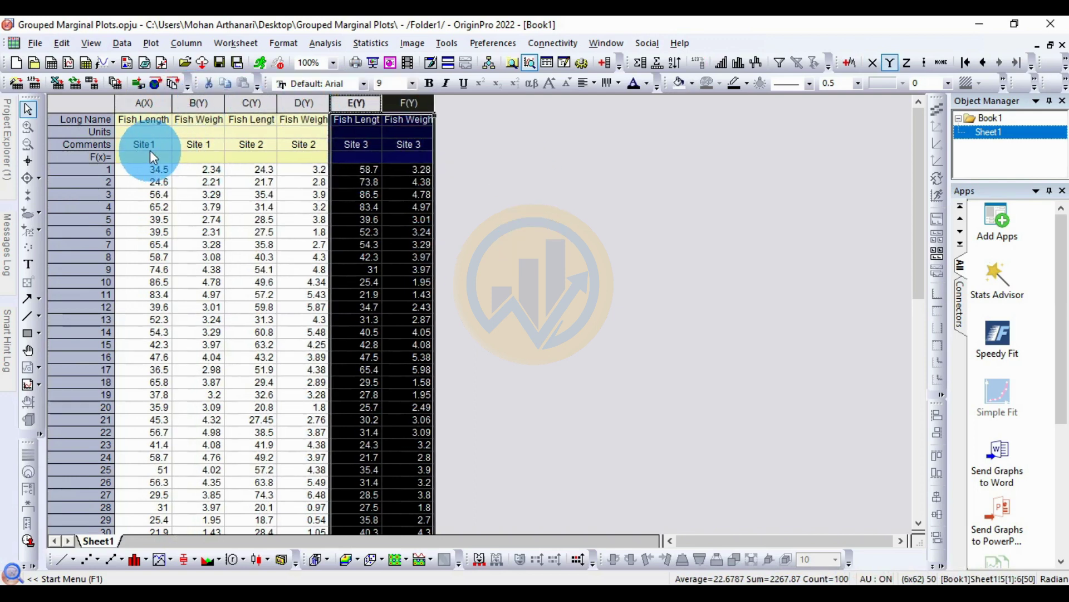
Widen column B to fit 'Fish Weight' and widen column C to show its full name
left_click(145, 103)
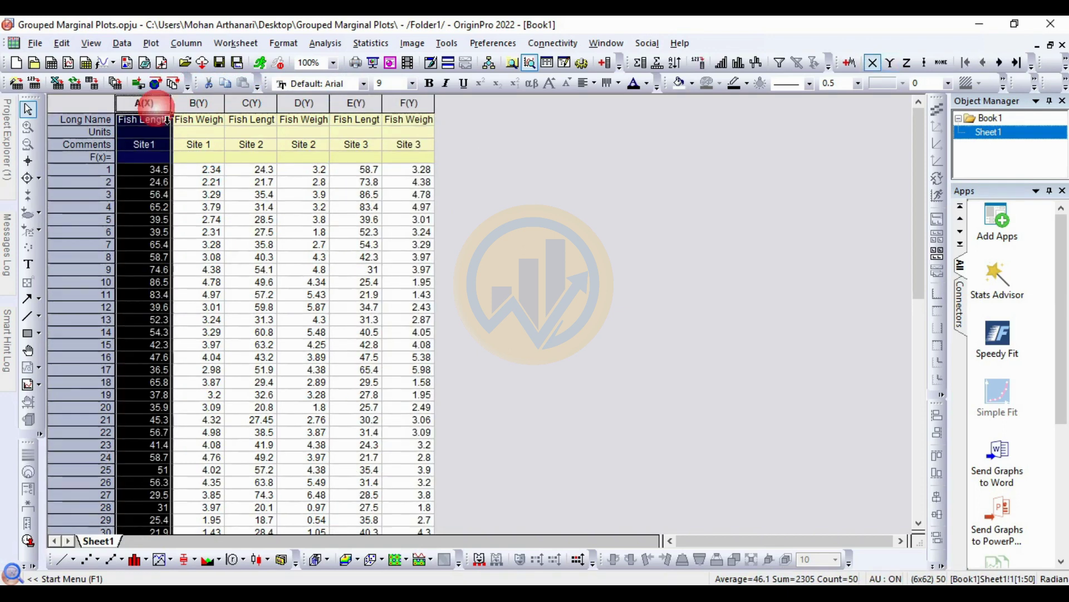
left_click(197, 103)
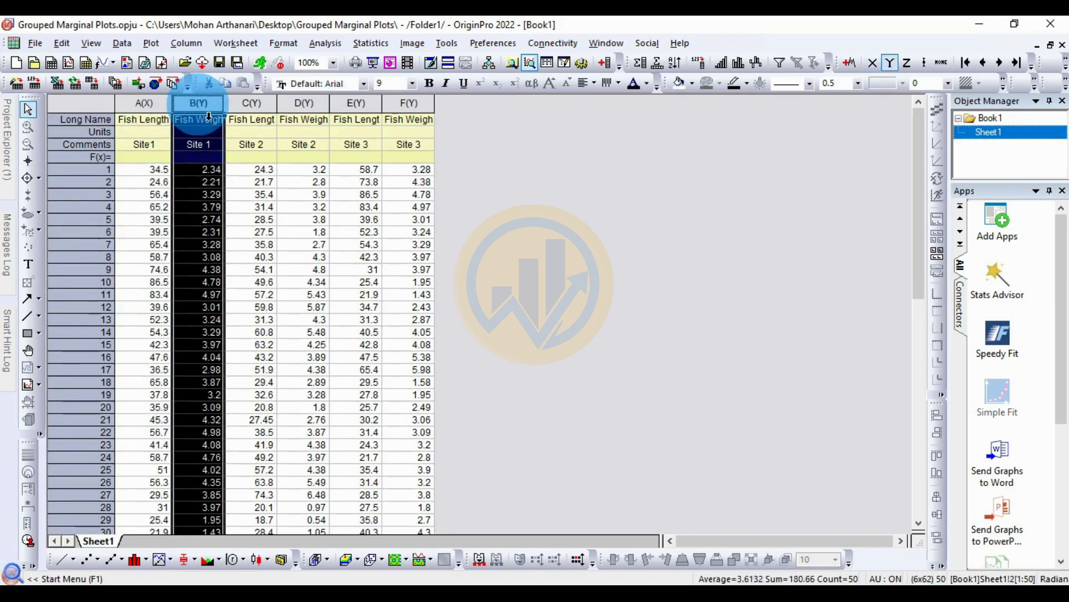
double_click(226, 103)
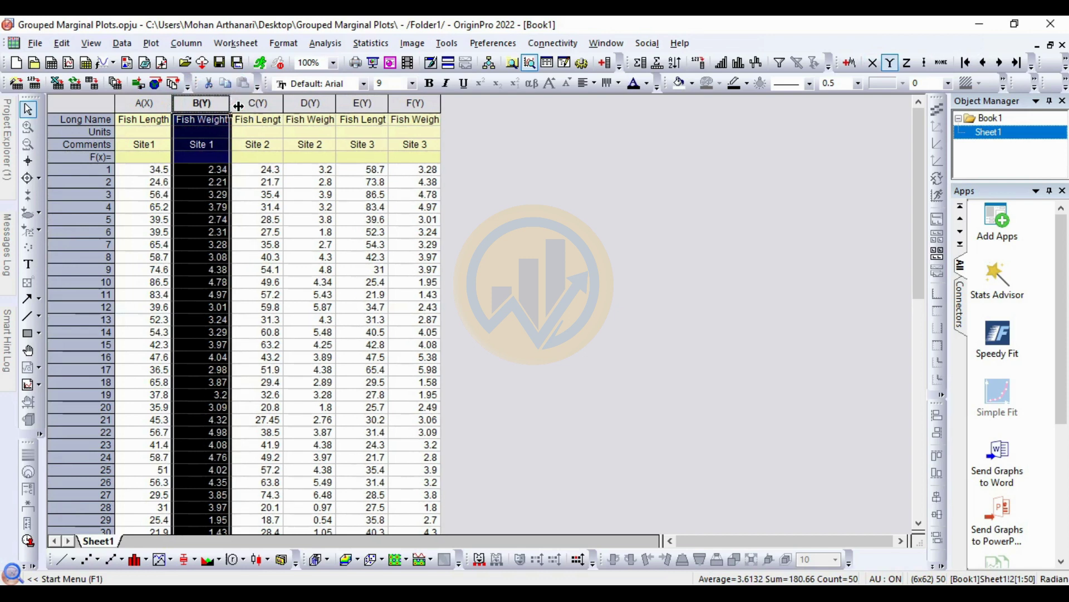
left_click(257, 103)
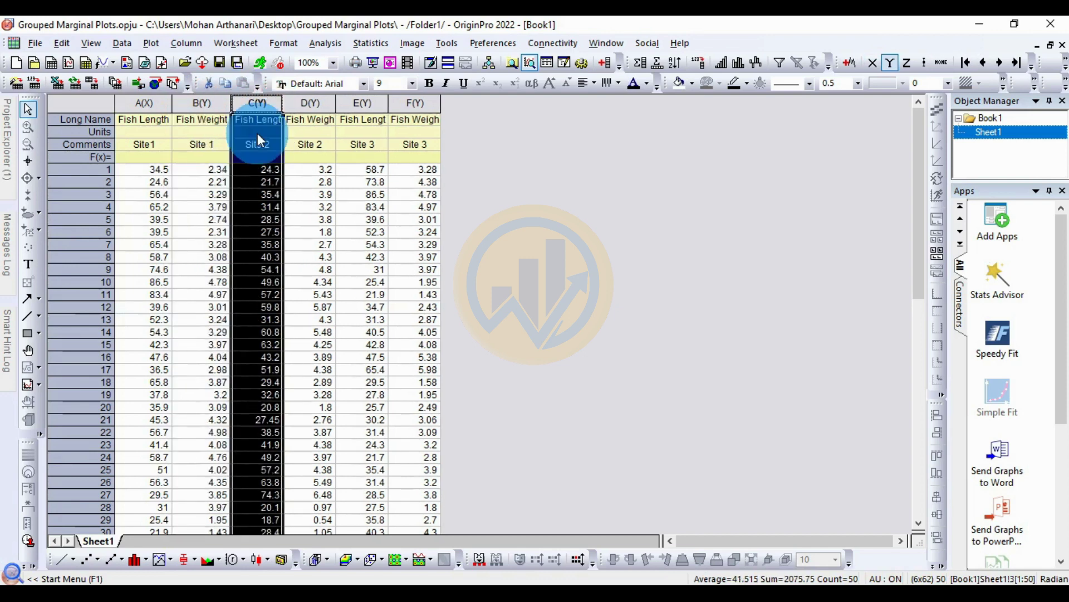
left_click_drag(292, 111, 300, 111)
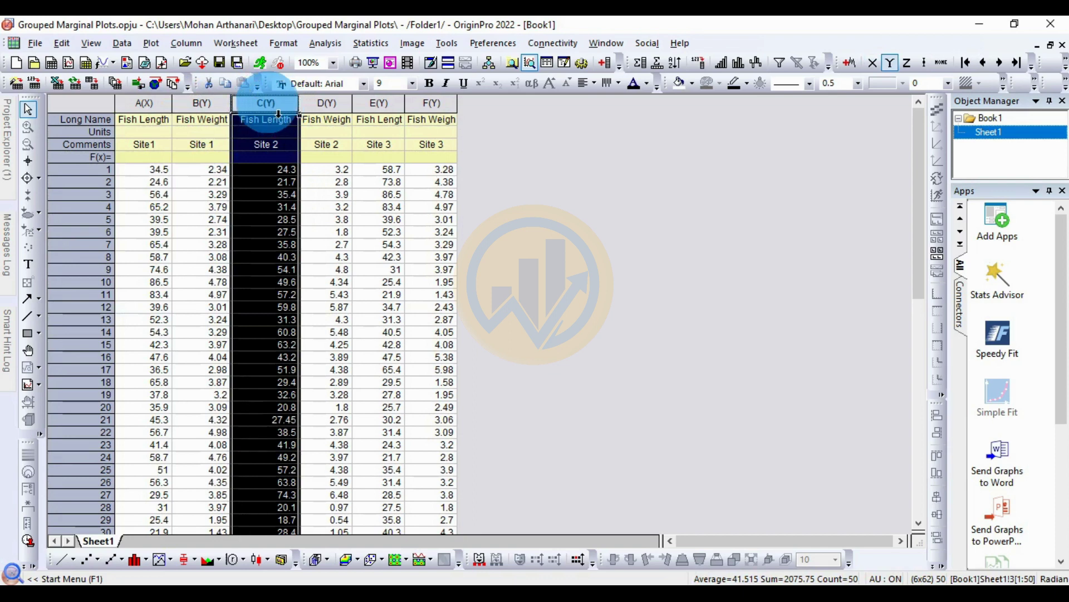
Set columns C and E as X, giving X1/Y1, X2/Y2 and X3/Y3 site pairs
right_click(268, 103)
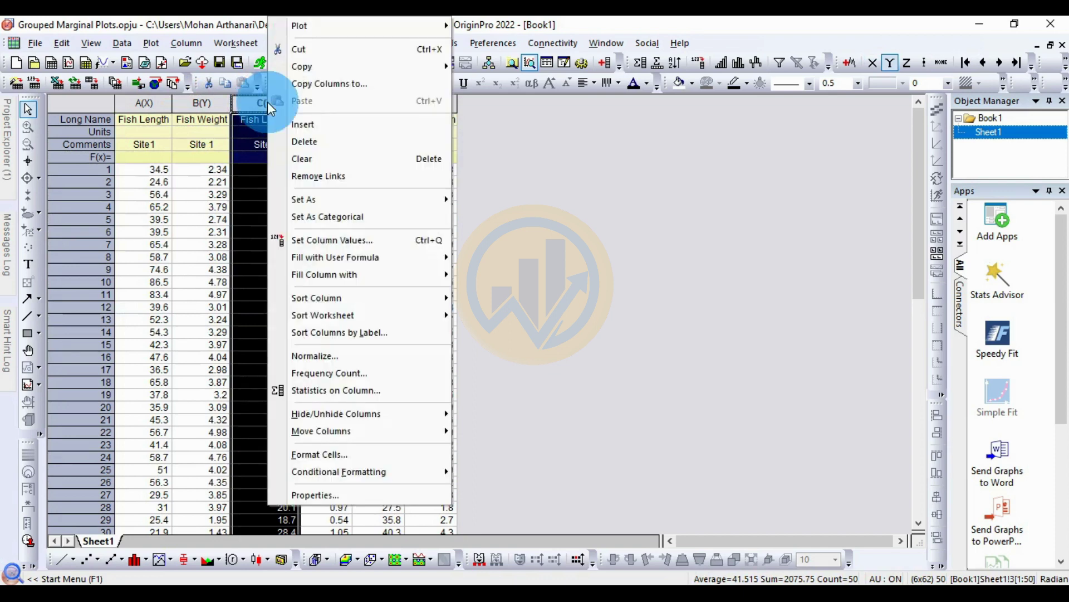
mouse_move(315, 199)
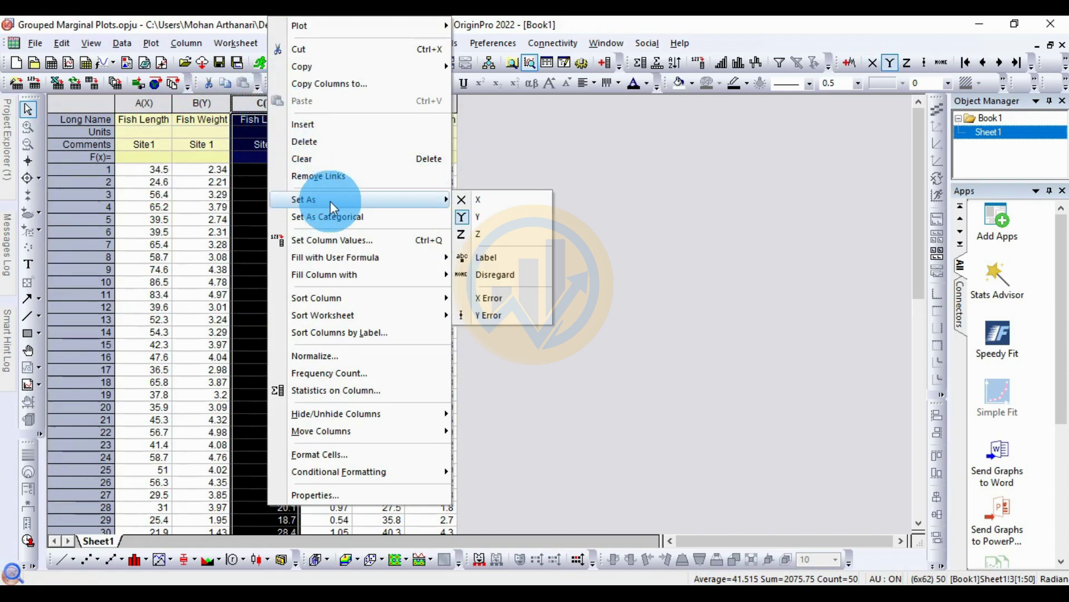
left_click(485, 201)
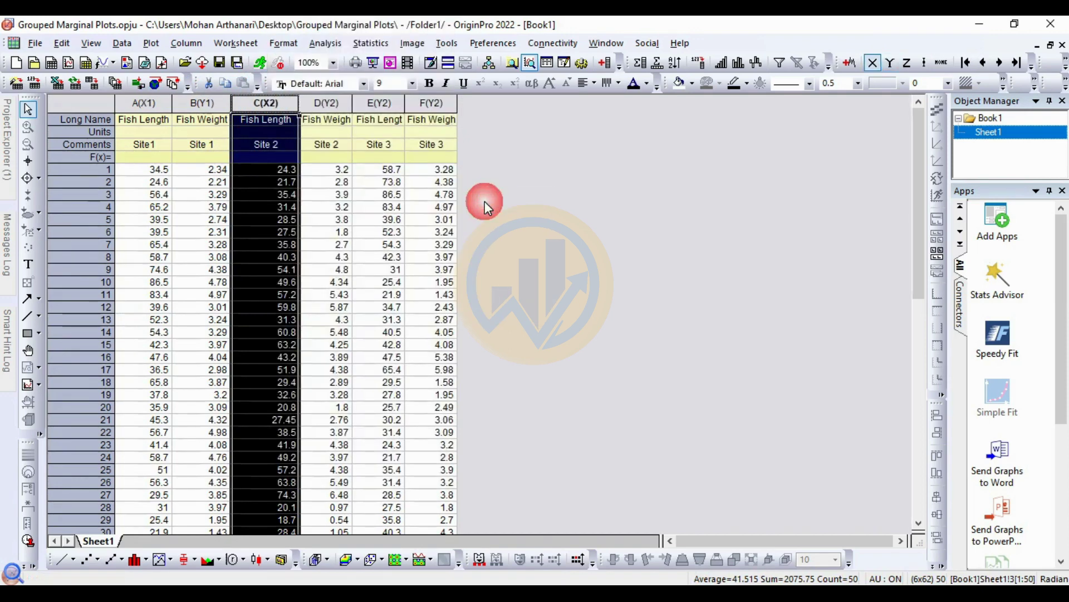
left_click(379, 102)
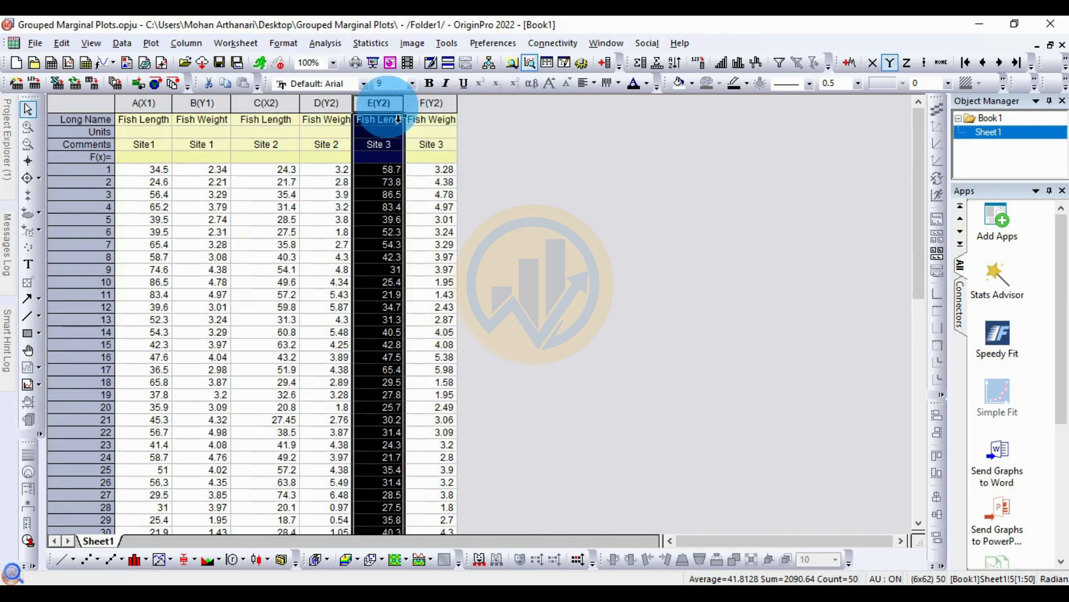
right_click(389, 108)
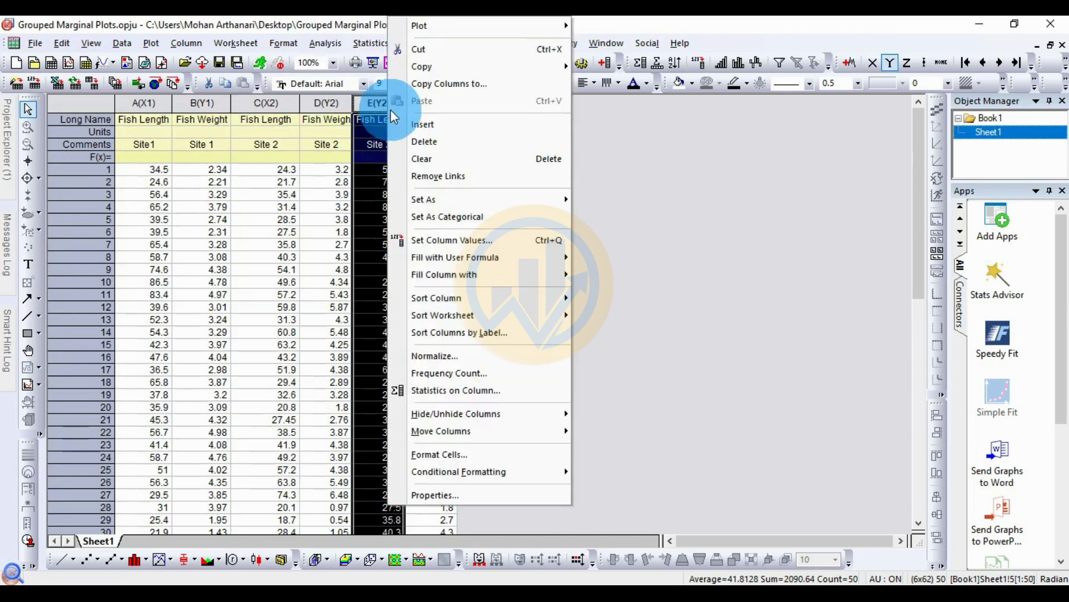
mouse_move(428, 196)
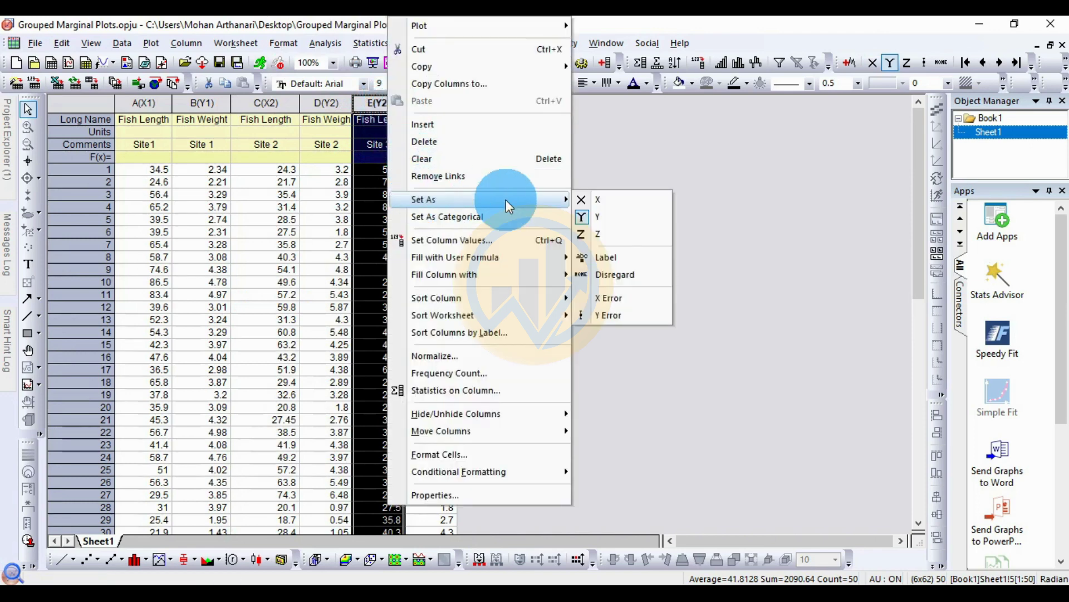
left_click(615, 202)
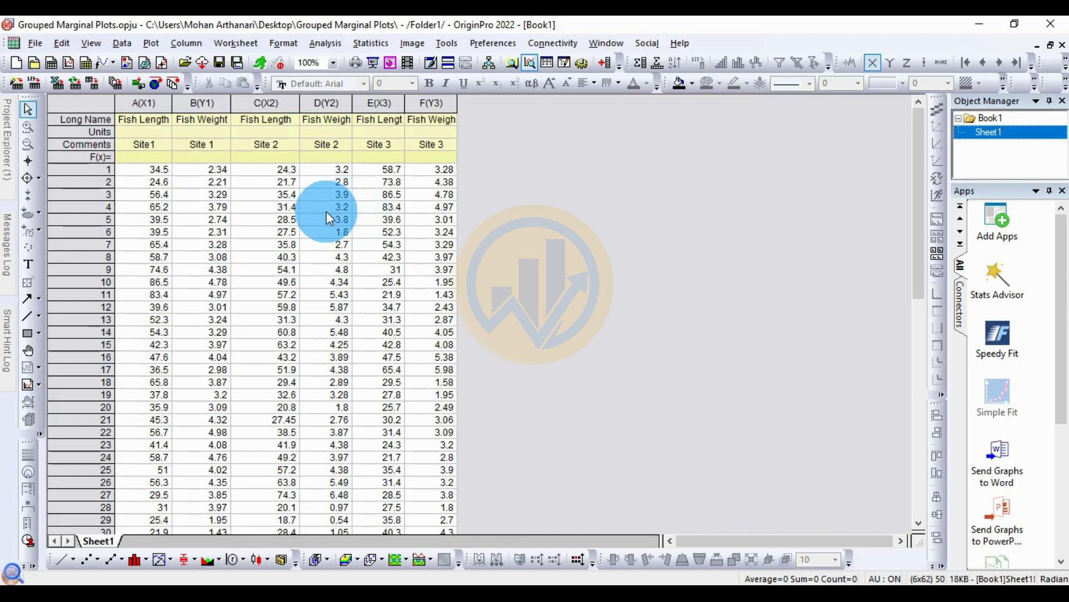
left_click(152, 44)
Start a Grouped Marginal plot with columns A–F as input and Auto Preview unchecked
mouse_move(189, 144)
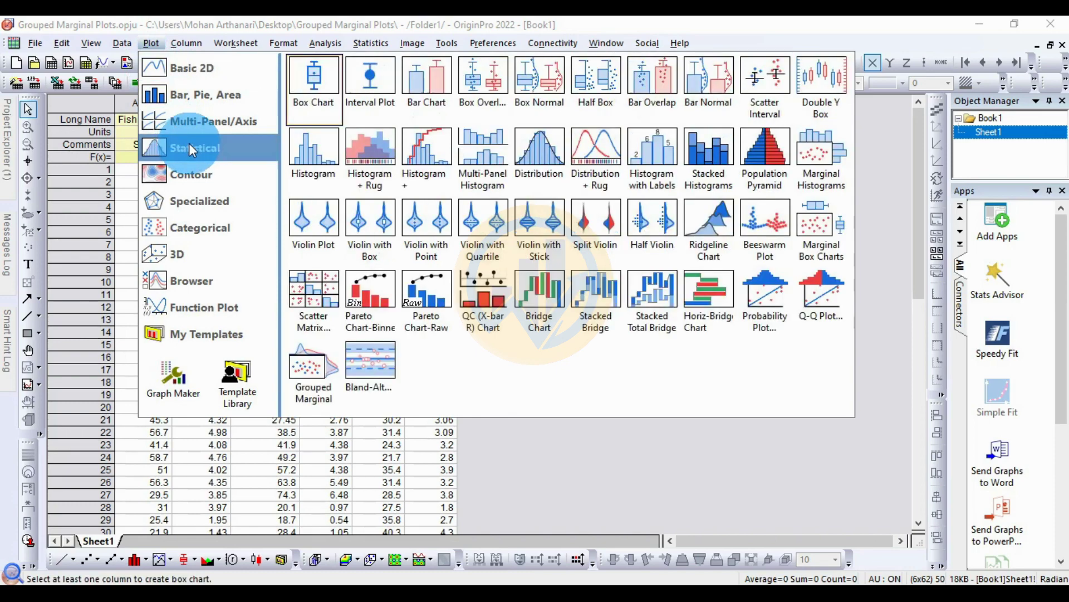
left_click(320, 372)
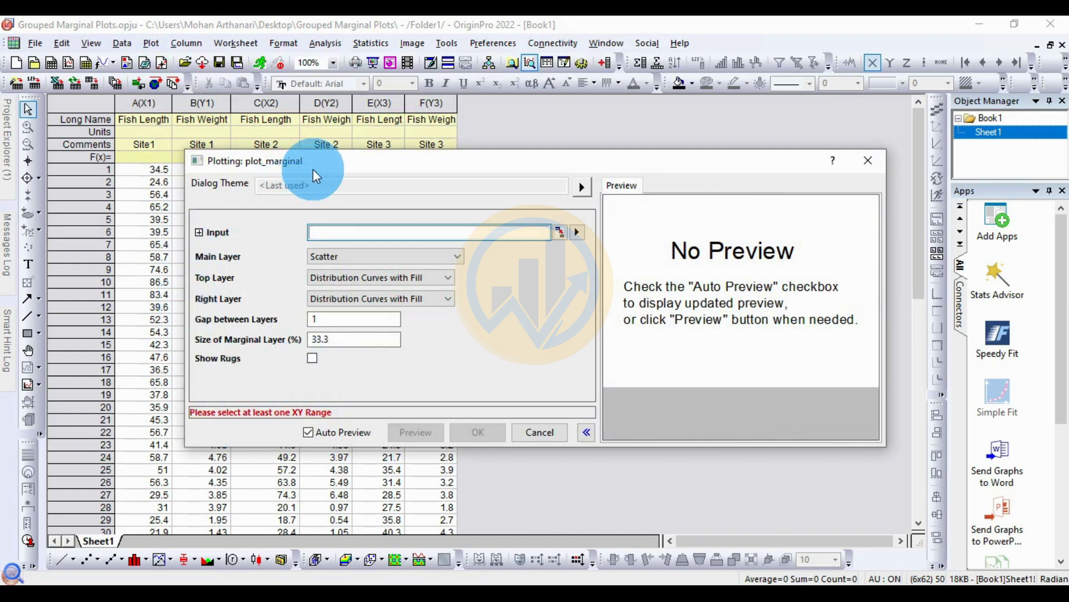
left_click_drag(329, 168, 349, 150)
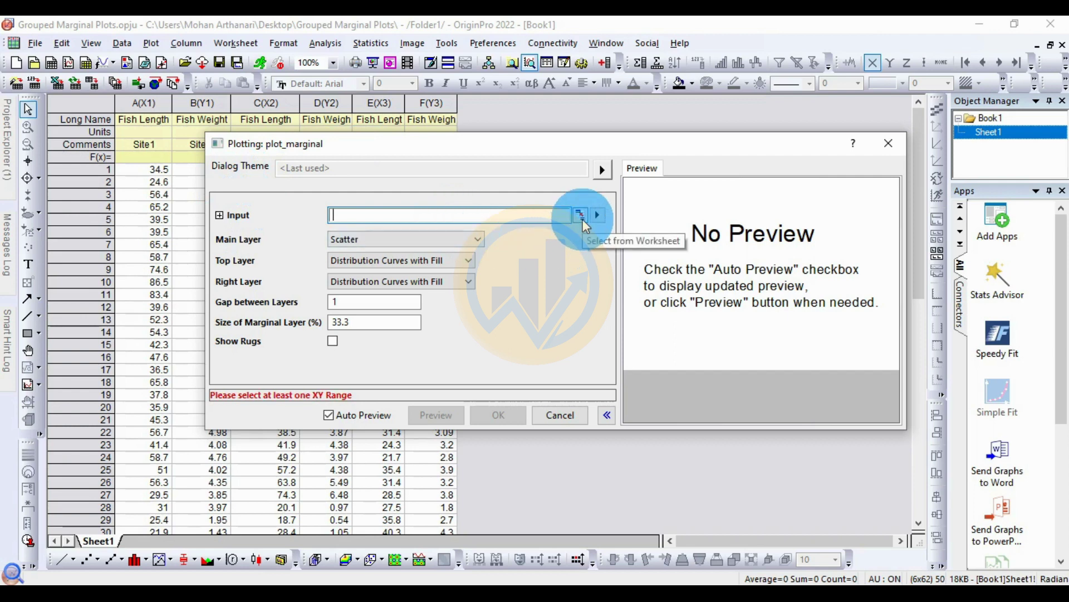
left_click(582, 219)
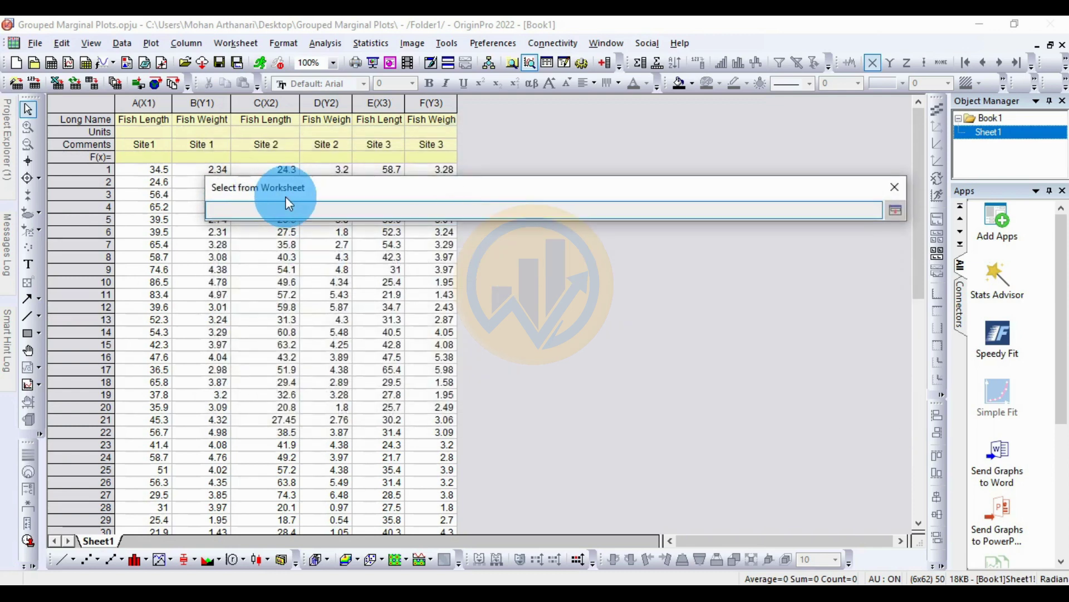
left_click_drag(143, 103, 432, 105)
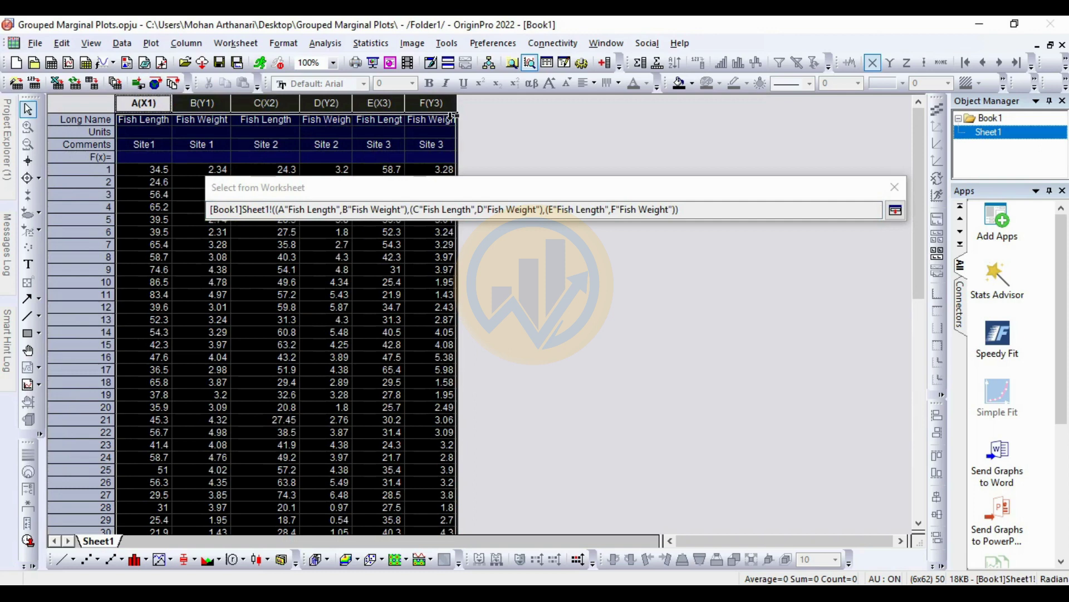
left_click(896, 210)
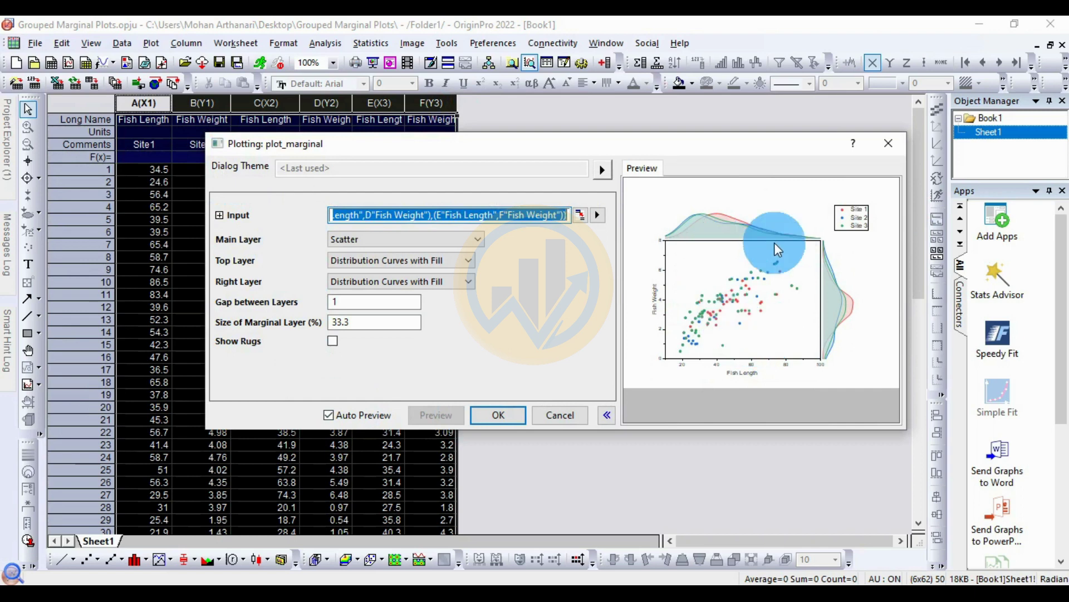
left_click(331, 417)
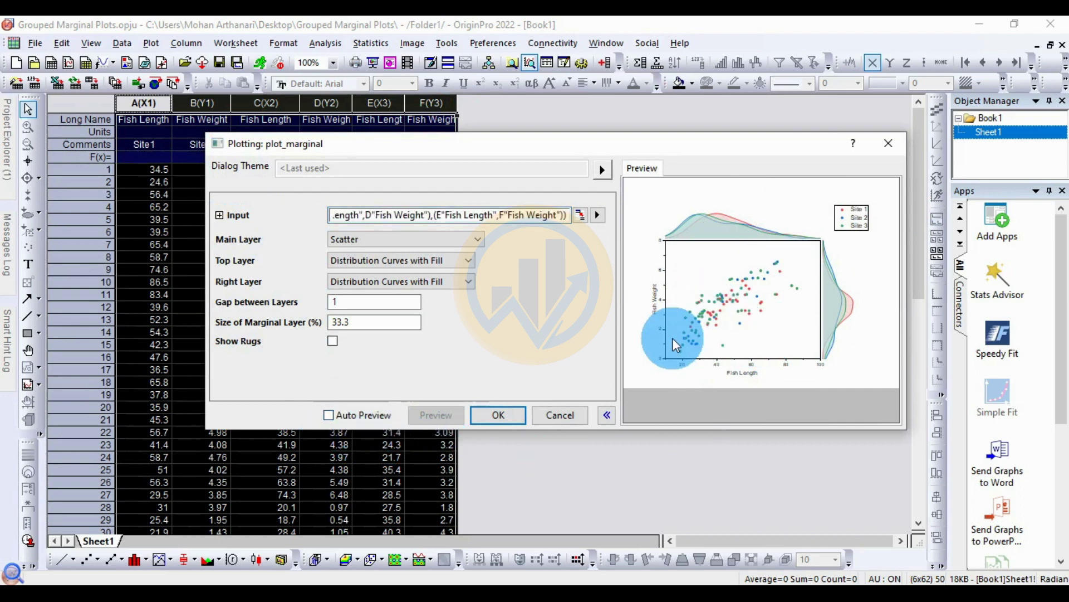
Set Size of Marginal Layer to 33.3 and create the Fish Length vs Fish Weight graph
left_click_drag(677, 145, 660, 103)
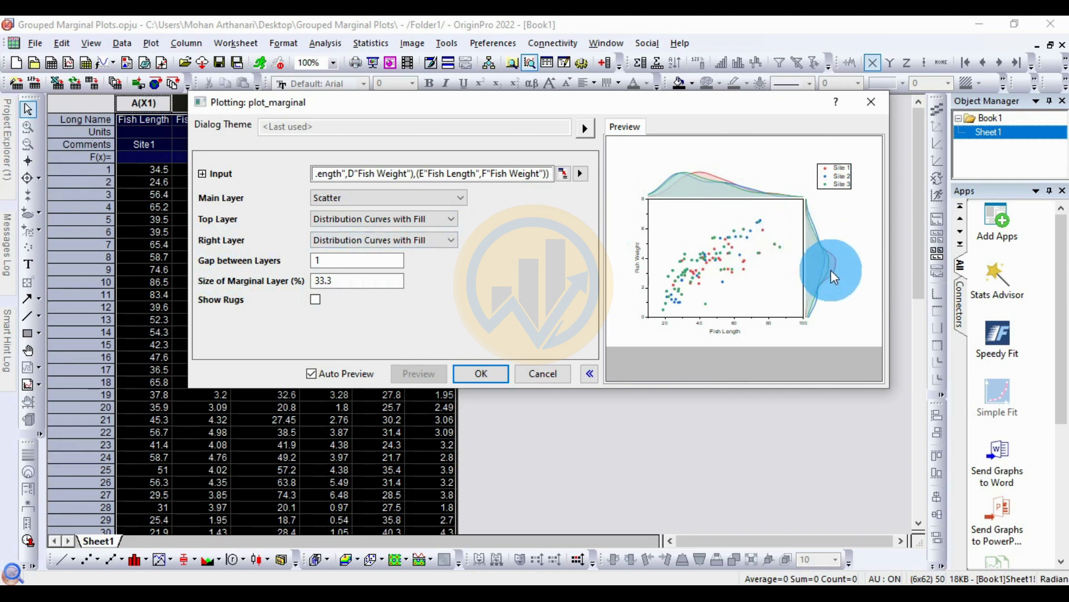
double_click(351, 262)
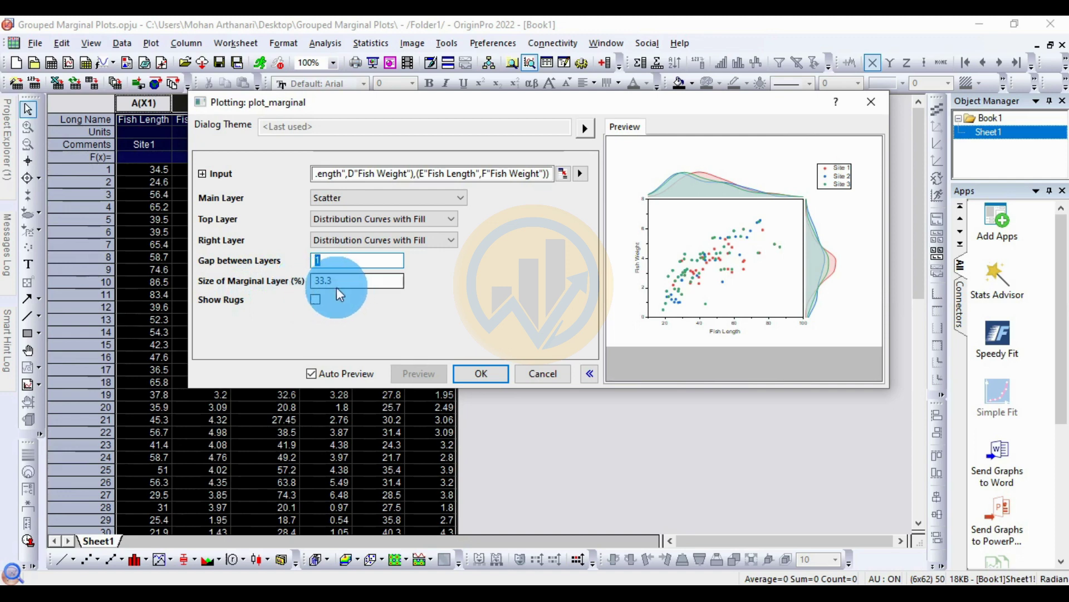
left_click_drag(334, 281, 297, 282)
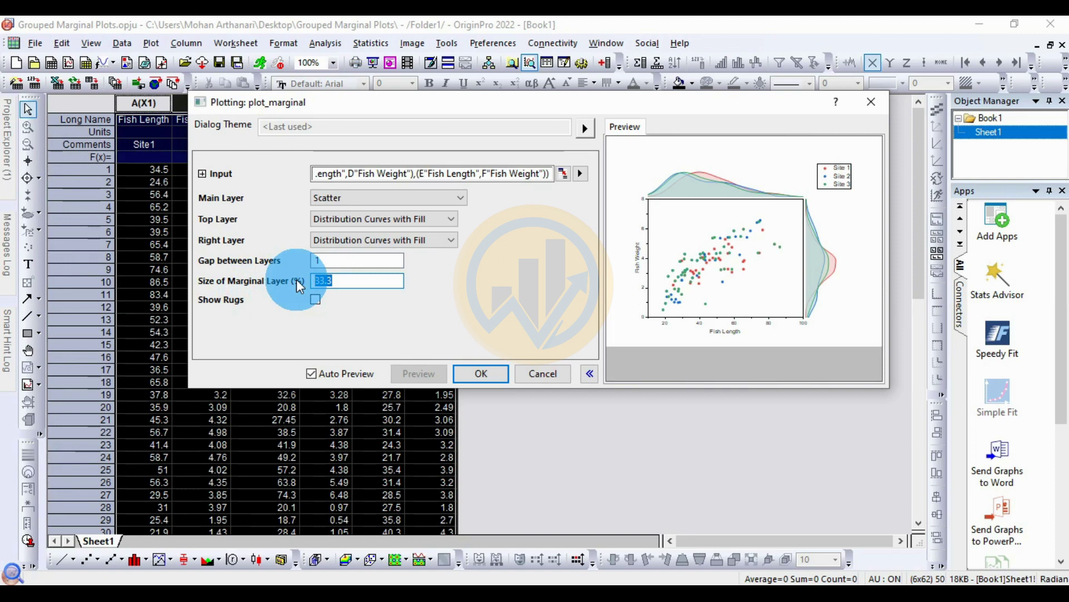
type("20")
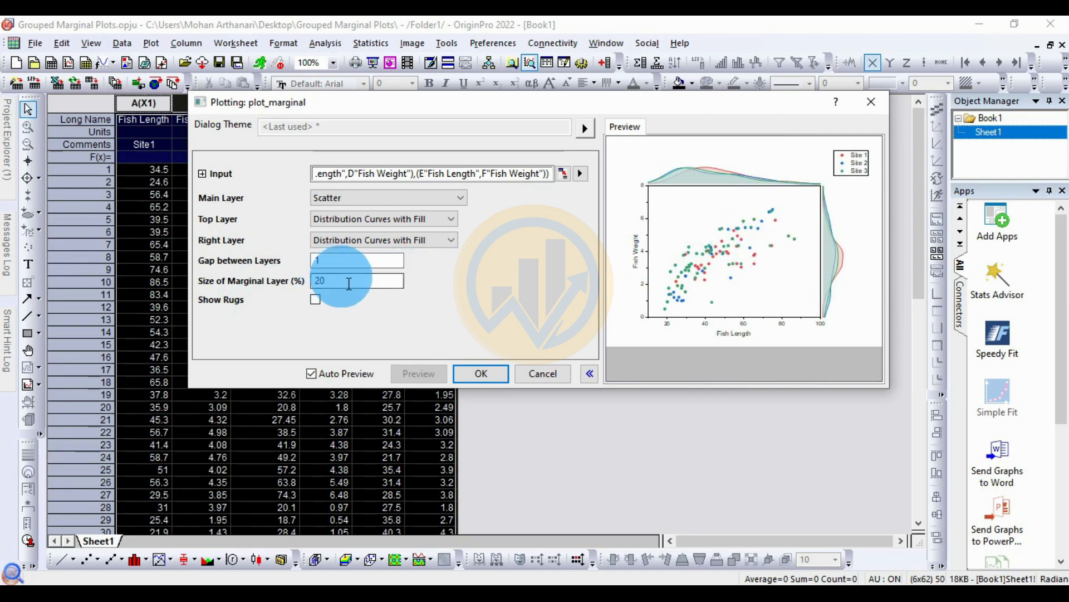
left_click_drag(347, 282, 295, 296)
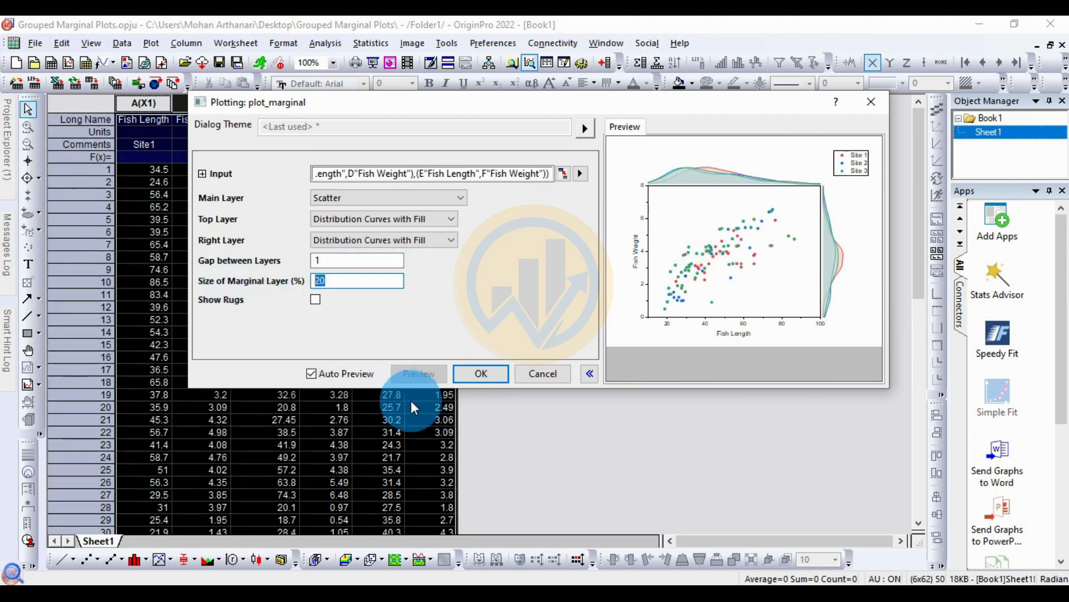
type("33.3")
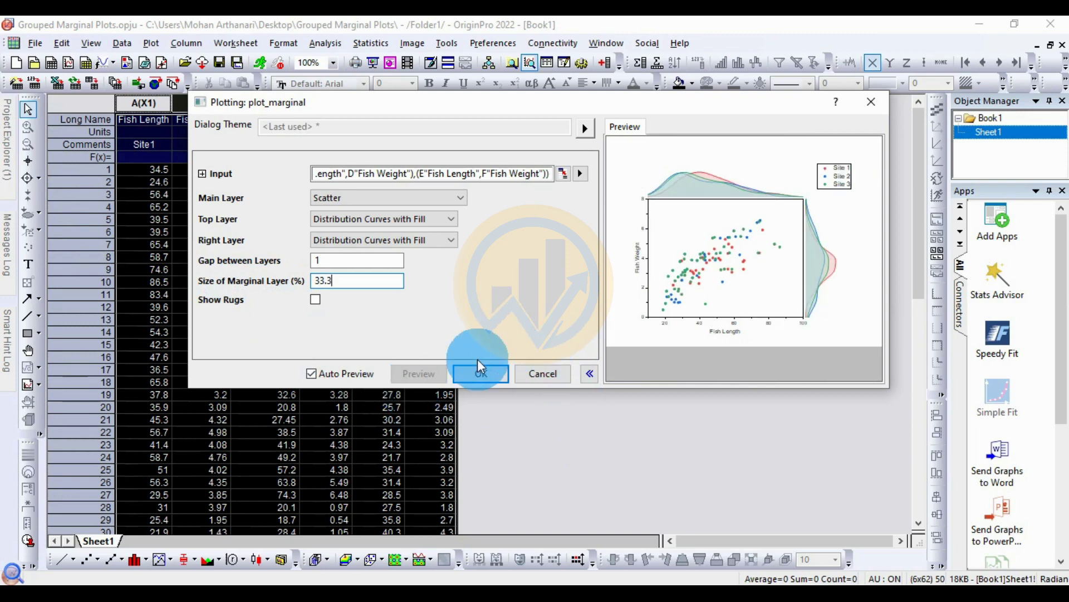
left_click(482, 374)
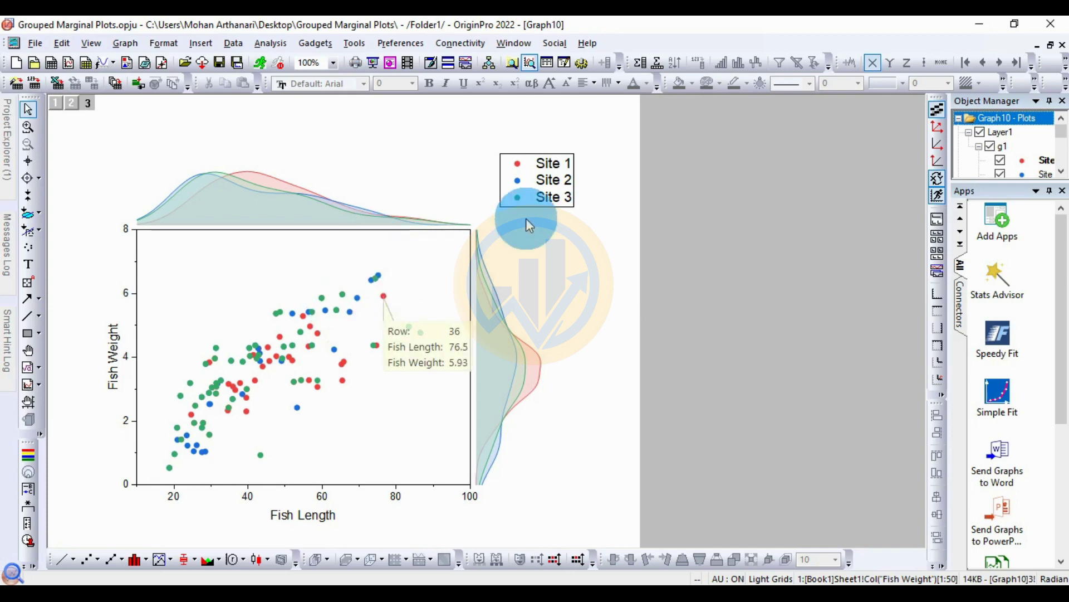
Drag the Site 1–3 legend into the scatter plot's top-right corner, then deselect it
left_click(543, 180)
left_click(542, 163)
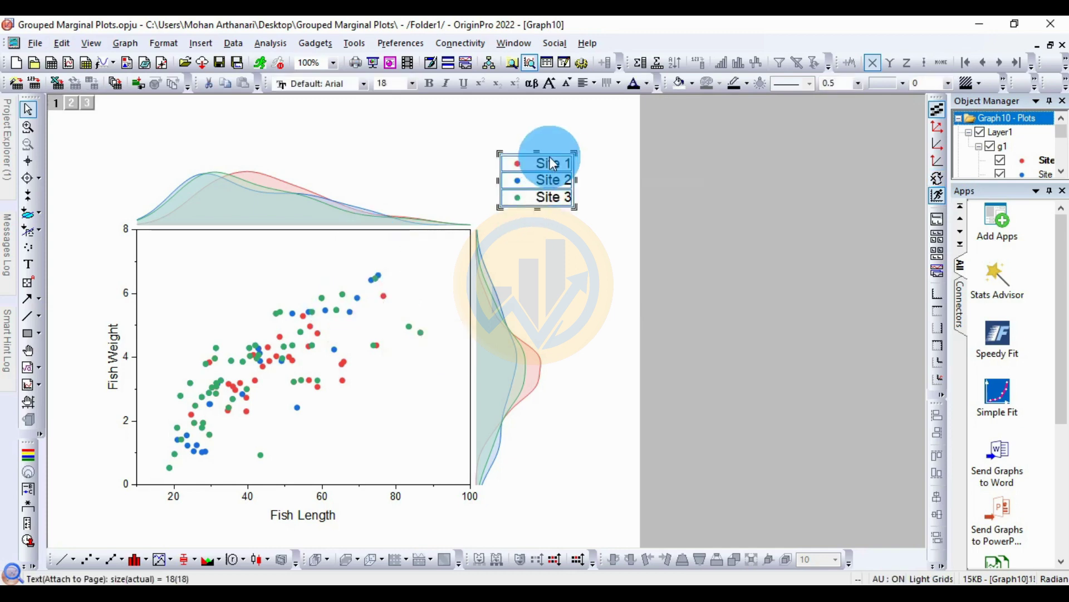
left_click(552, 163)
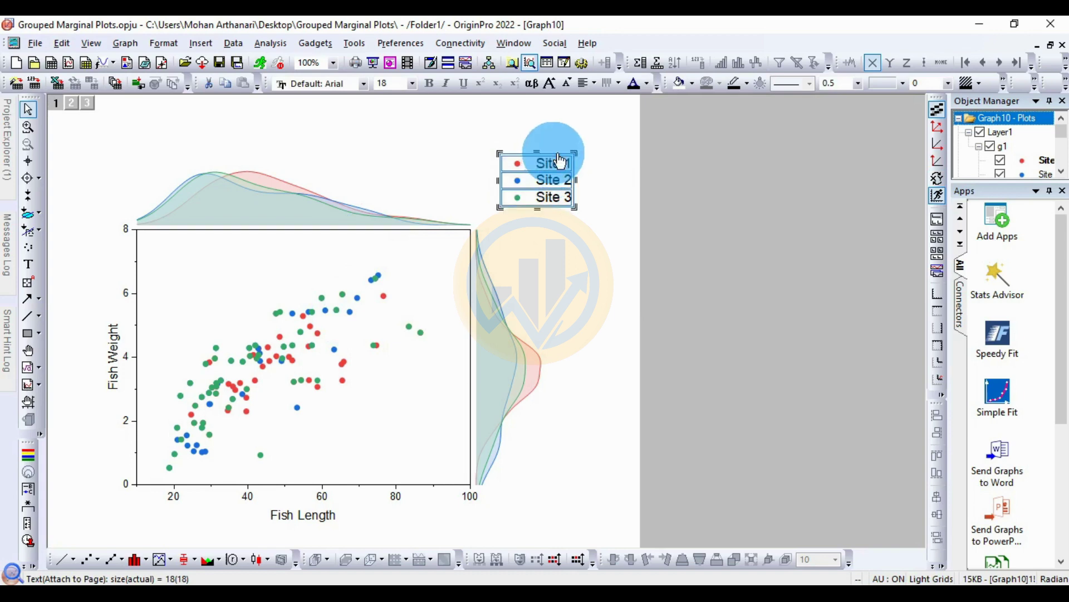
left_click(533, 183)
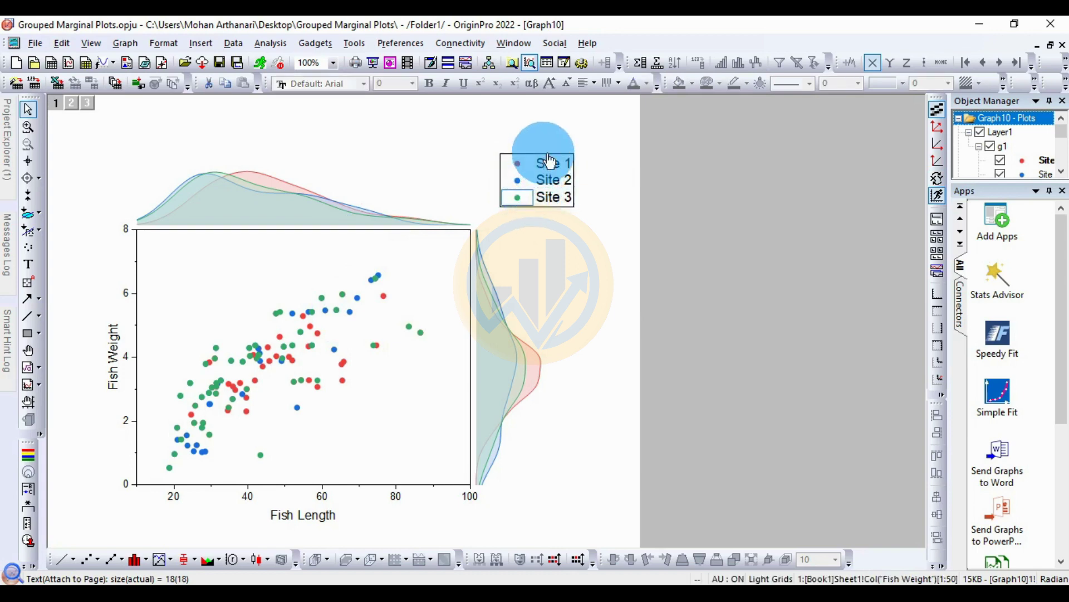
left_click(515, 201)
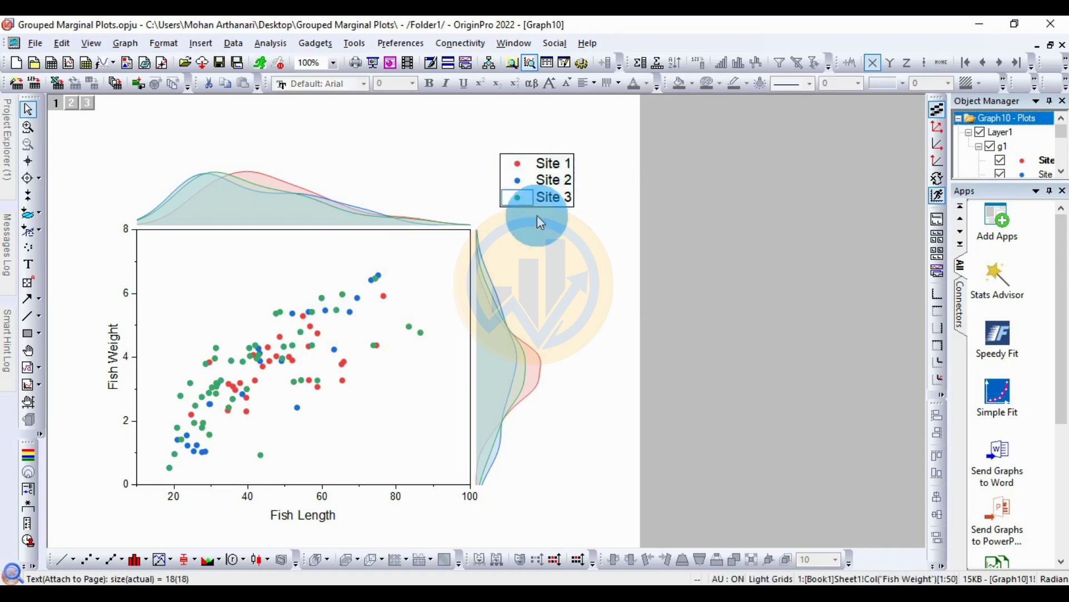
left_click(564, 173)
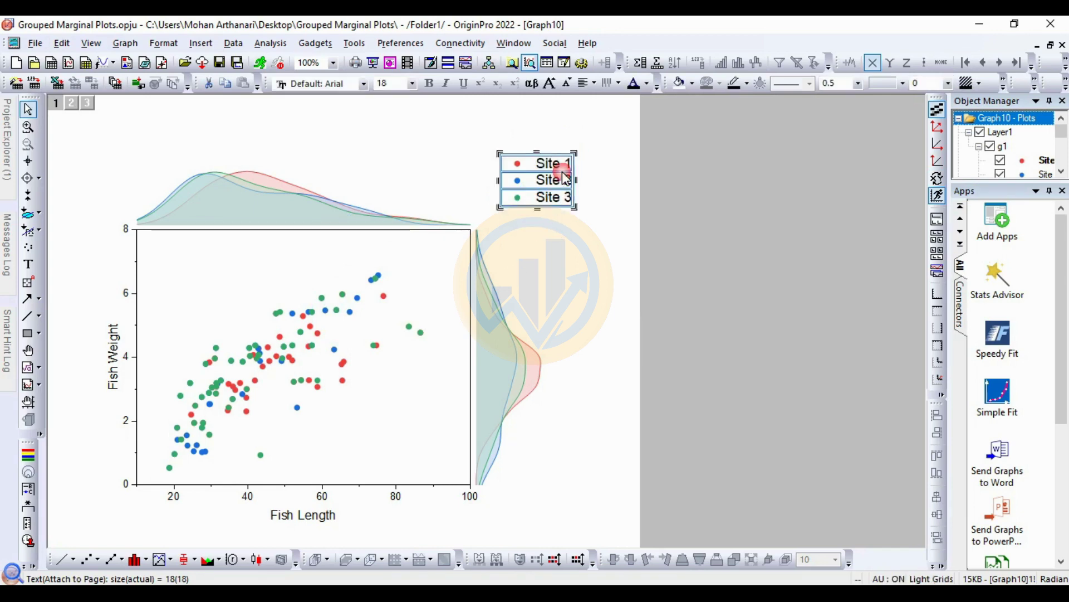
left_click(559, 138)
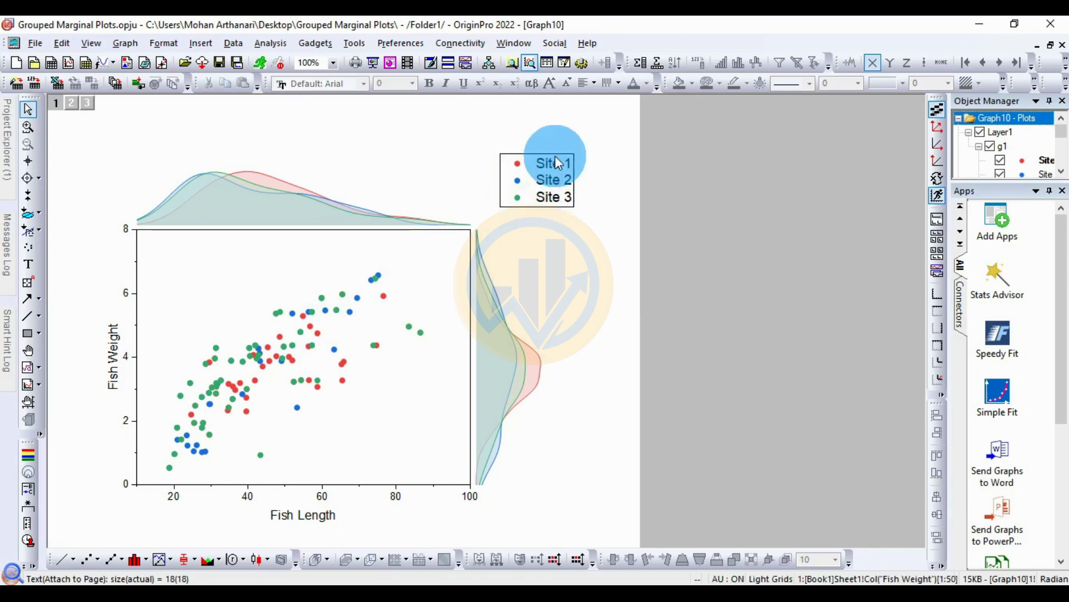
left_click_drag(557, 149, 468, 241)
left_click(529, 253)
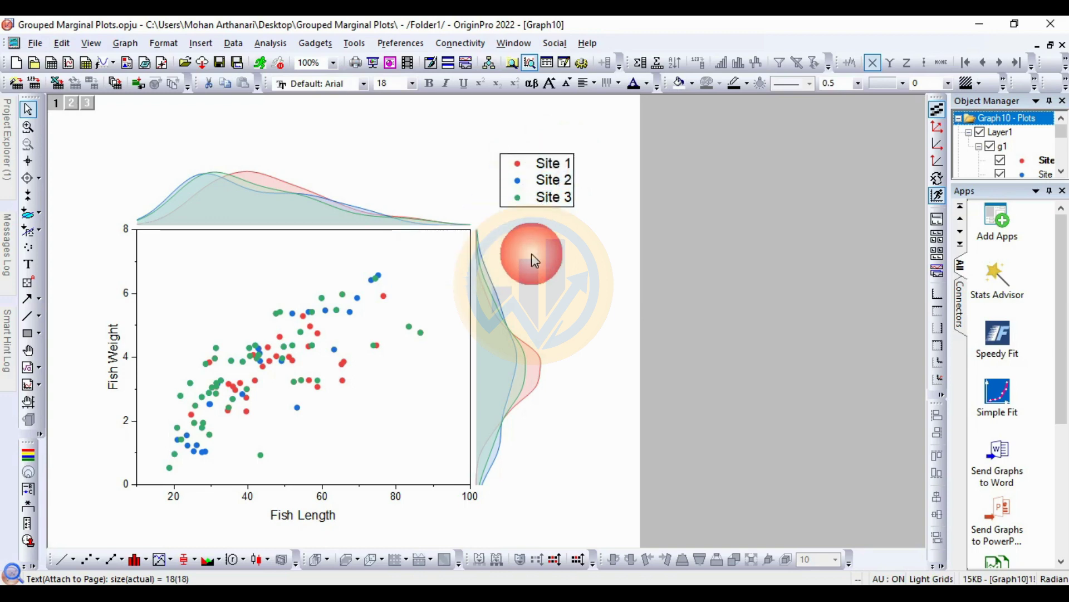
left_click(560, 266)
left_click(476, 341)
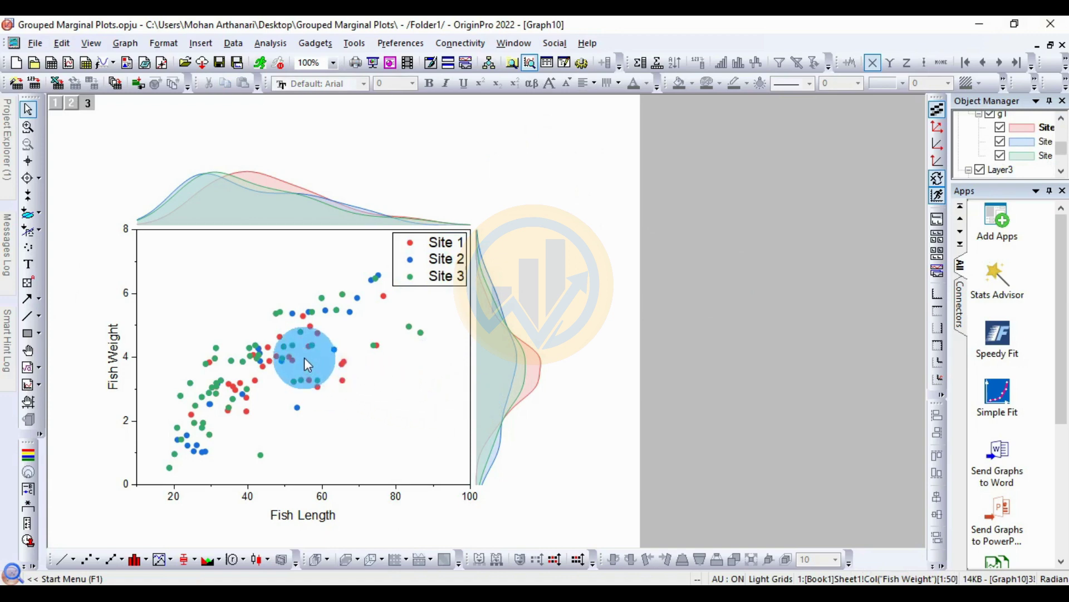
Open Plot Details for the scatter points and show the Symbol settings
mouse_move(291, 358)
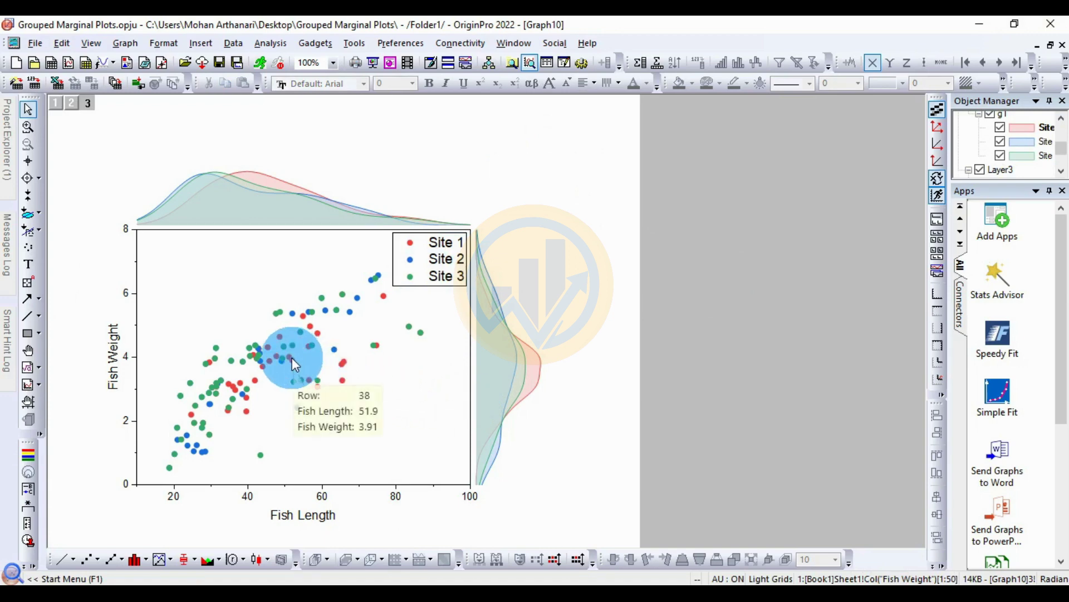
double_click(292, 358)
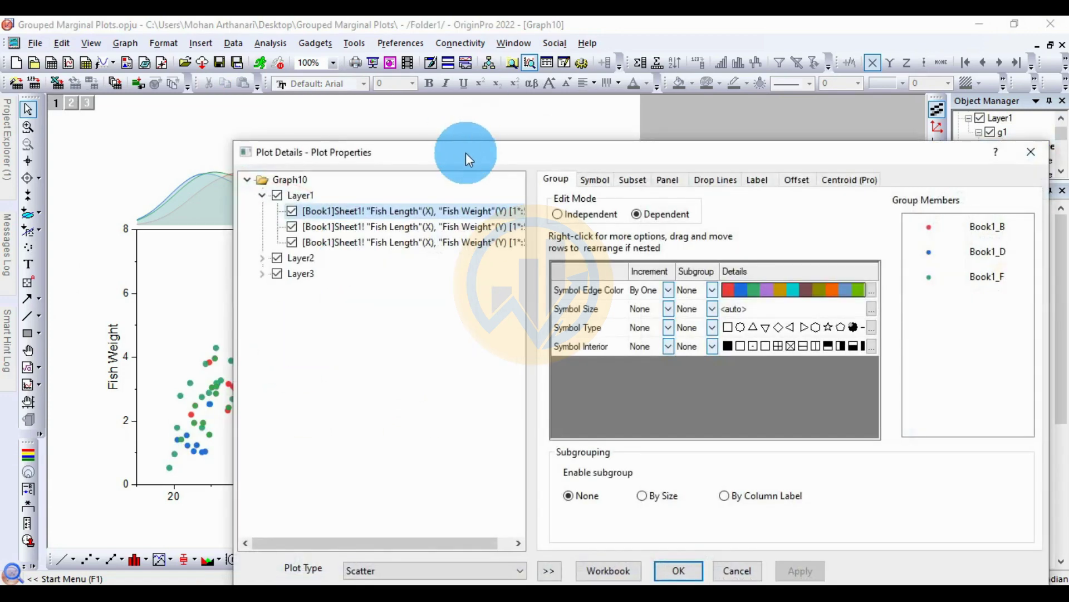
left_click_drag(466, 153, 470, 76)
left_click(557, 499)
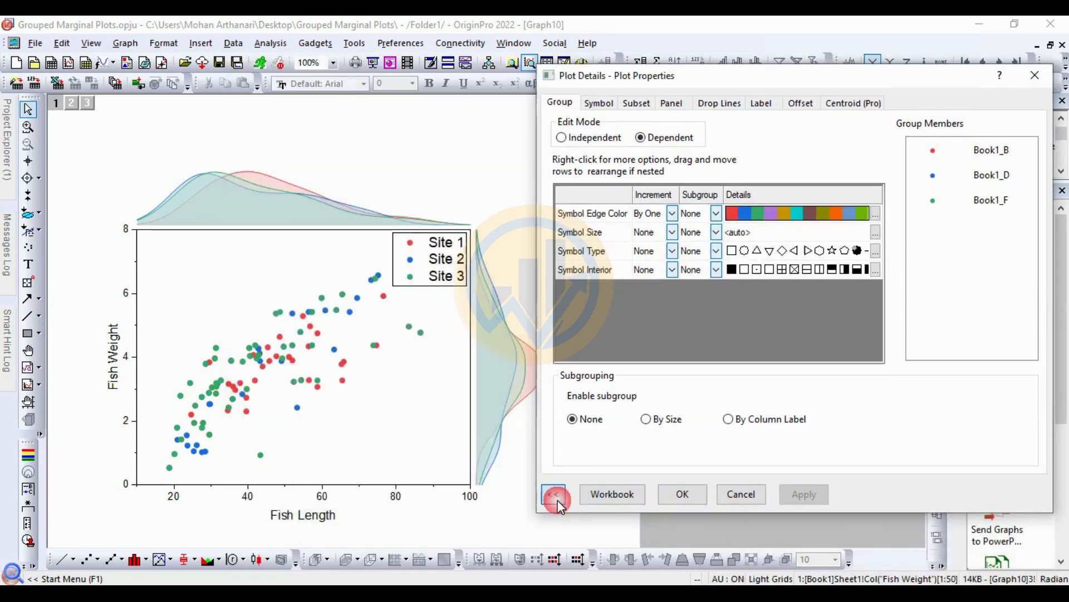
left_click(602, 109)
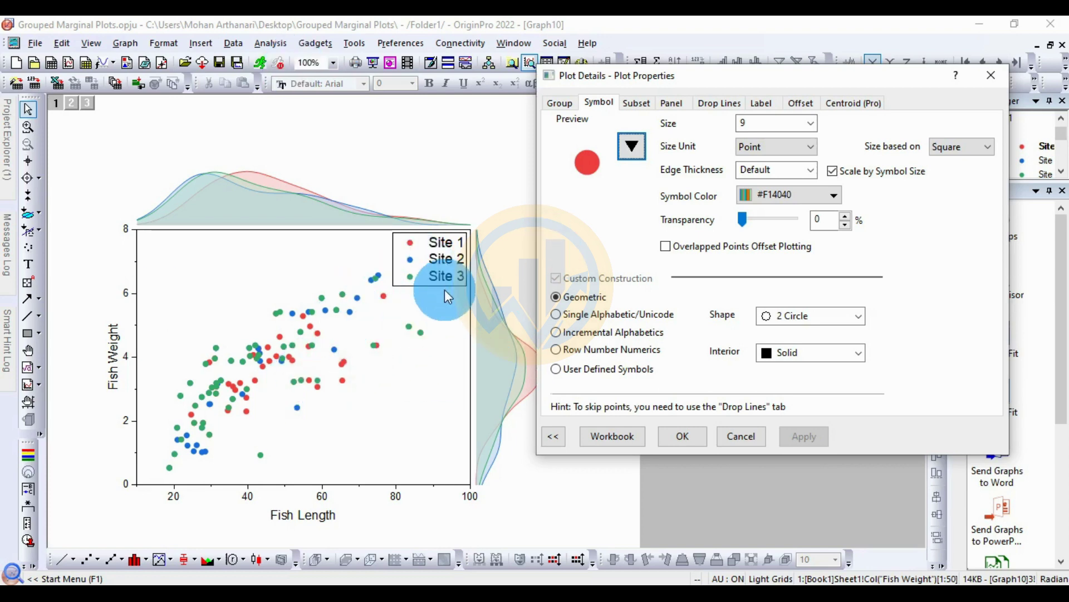
Apply the 18 Star symbol shape to all three sites, after trying the diamond
left_click(637, 149)
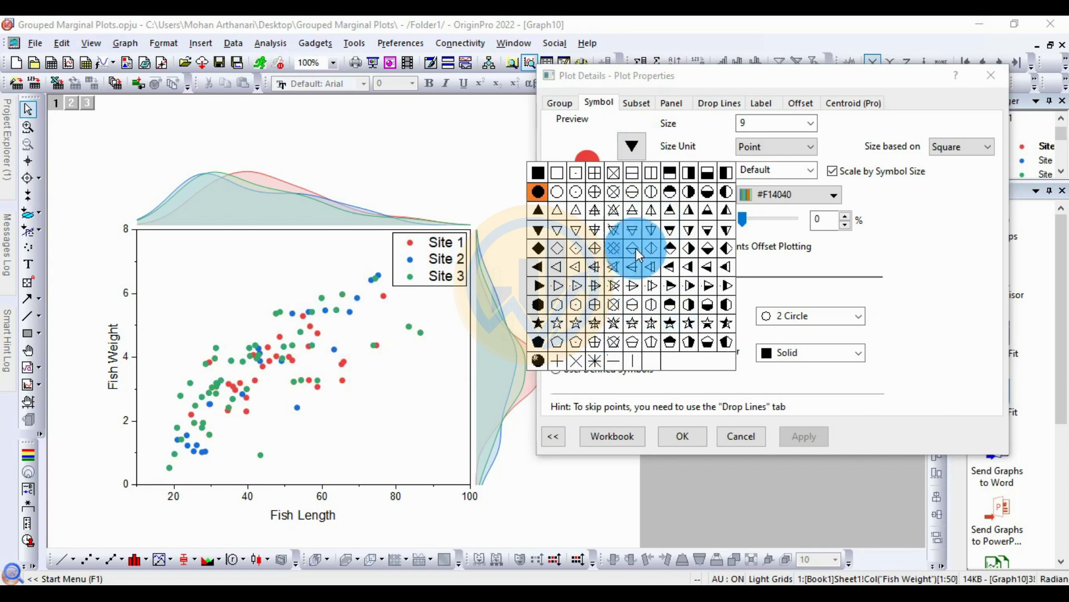
left_click(538, 250)
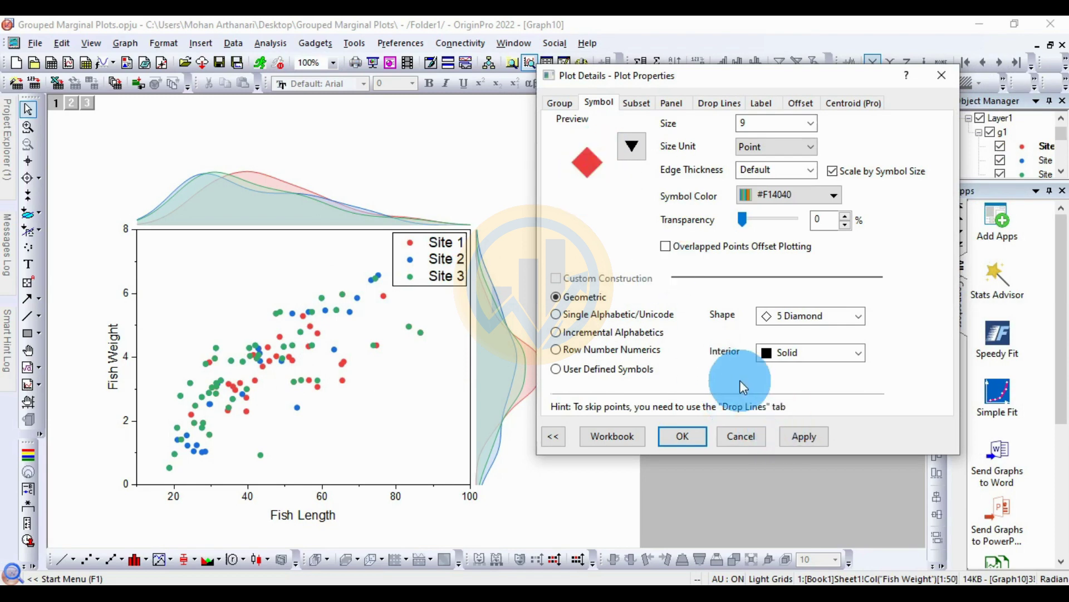
left_click(822, 437)
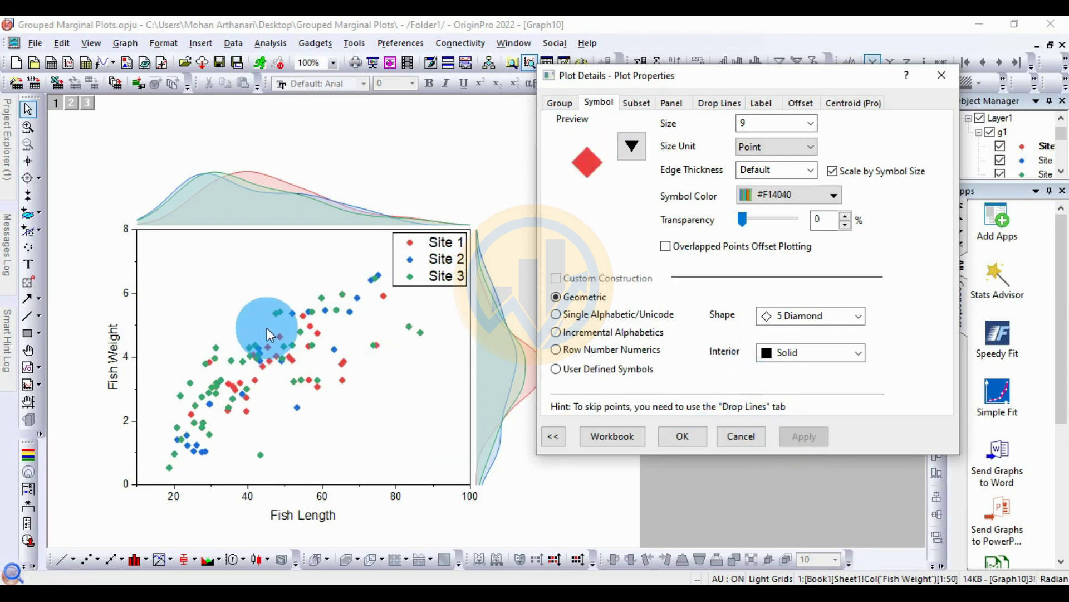
left_click(643, 157)
left_click(564, 306)
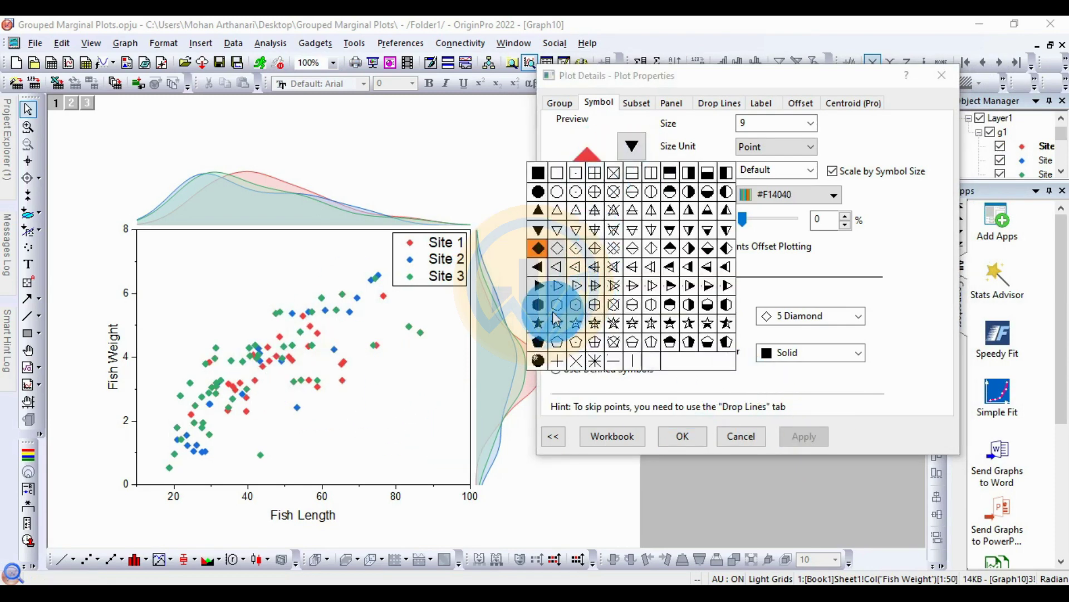
left_click(546, 158)
left_click(803, 436)
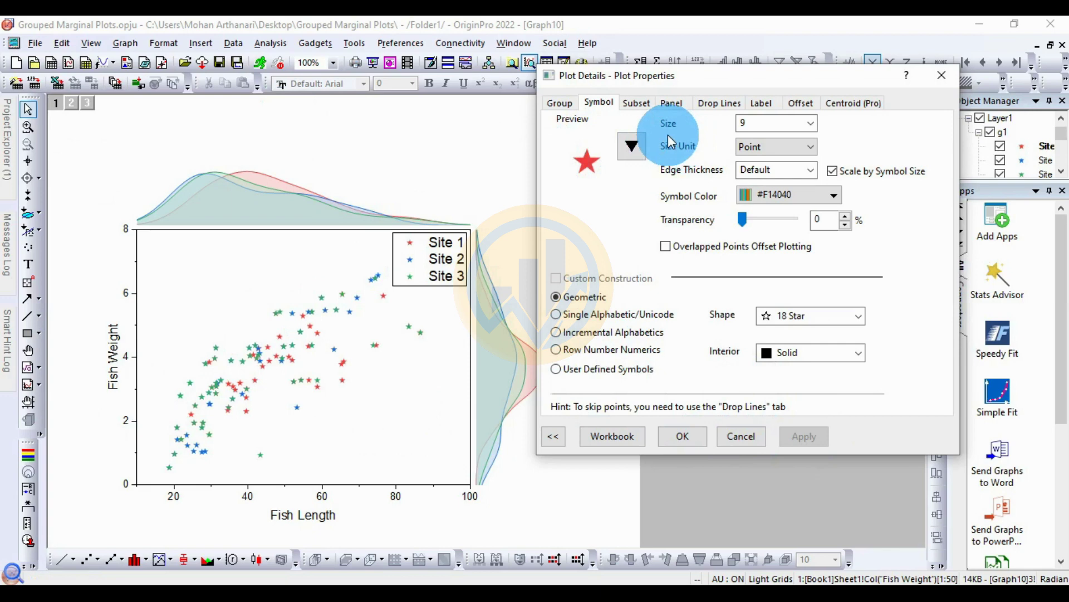
Set the star symbol size to 12 and apply it
left_click(811, 124)
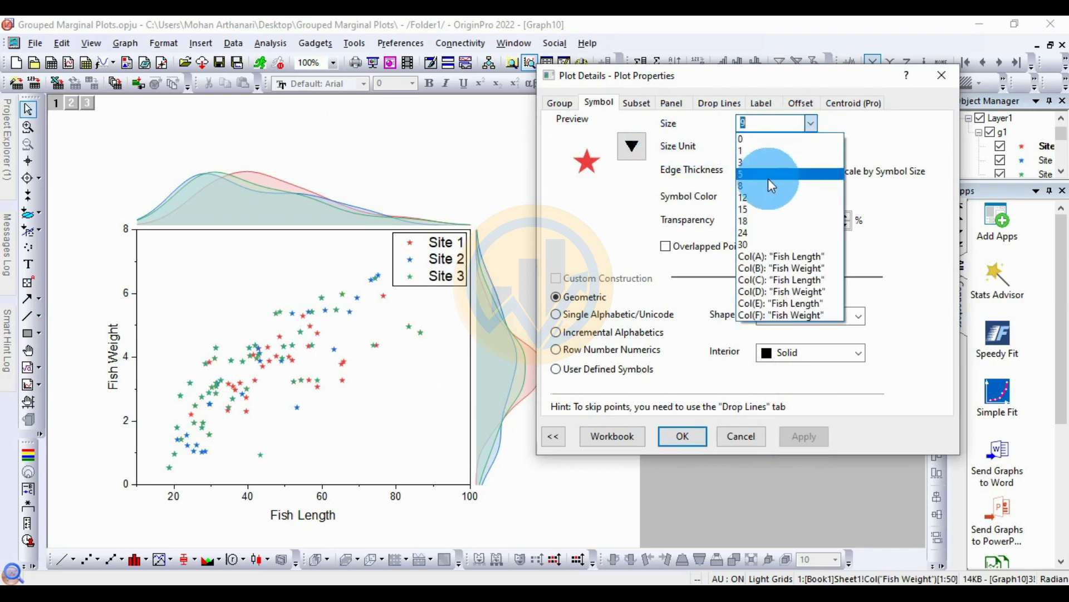
left_click(755, 197)
left_click(816, 437)
left_click(404, 442)
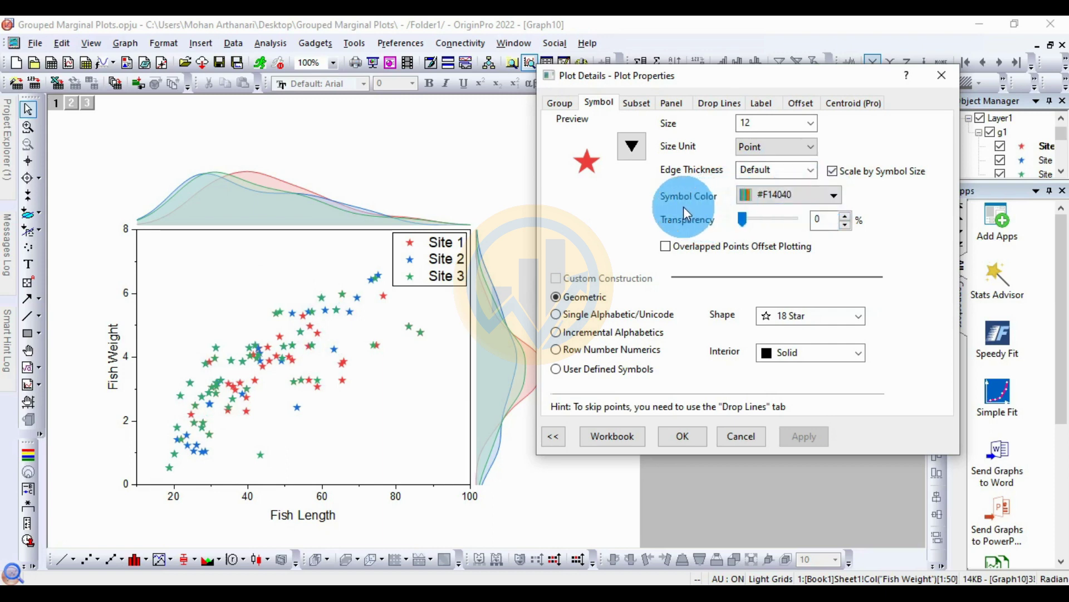
Colour the symbols By Plots, first applying the Color4Line increment list
left_click(810, 199)
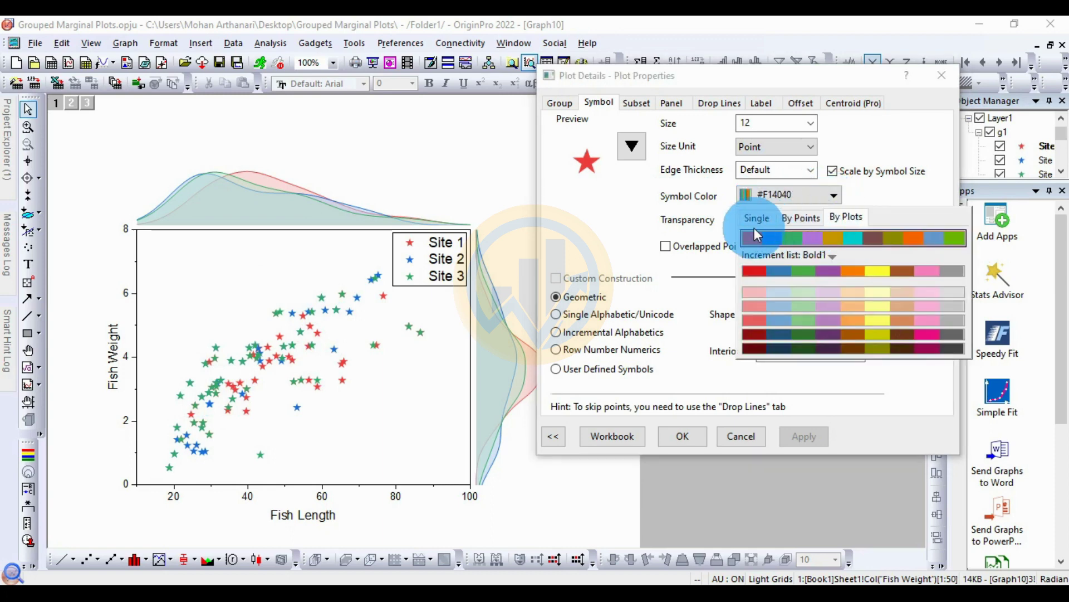
left_click(757, 220)
left_click(801, 220)
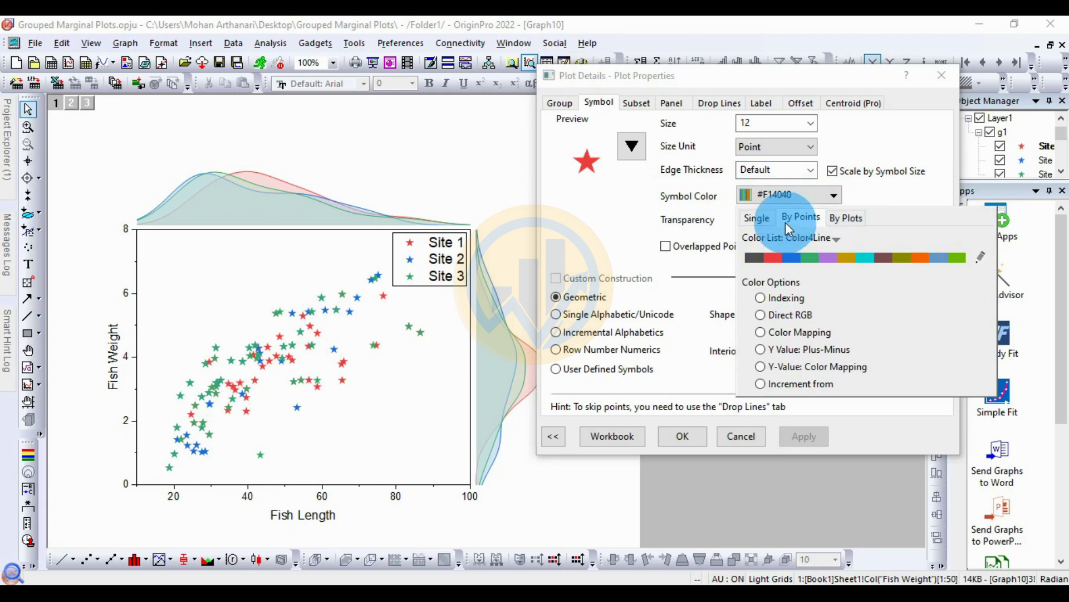
left_click(857, 222)
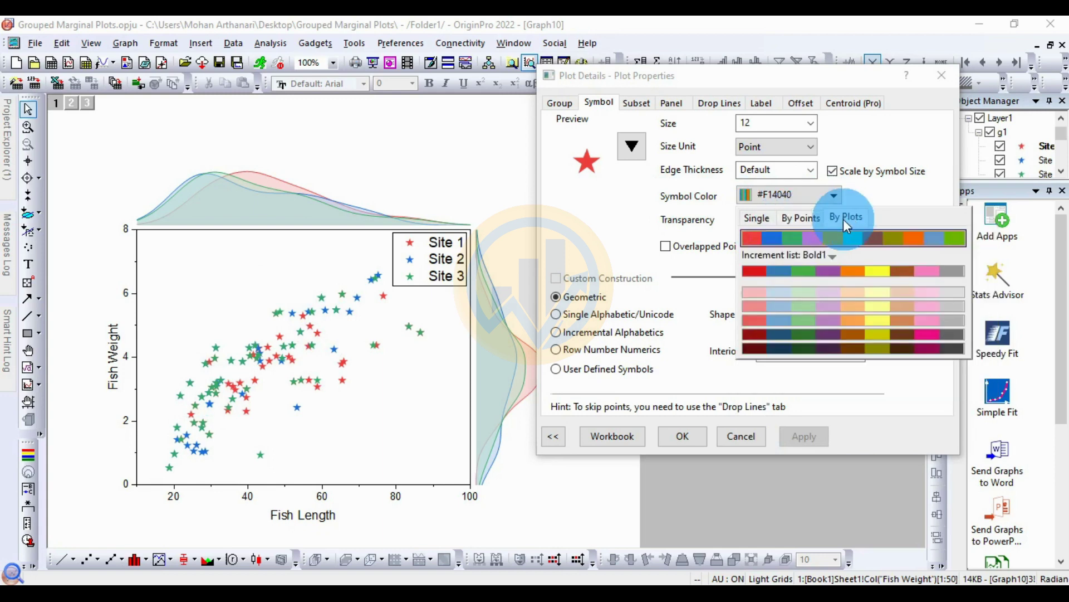
left_click(830, 258)
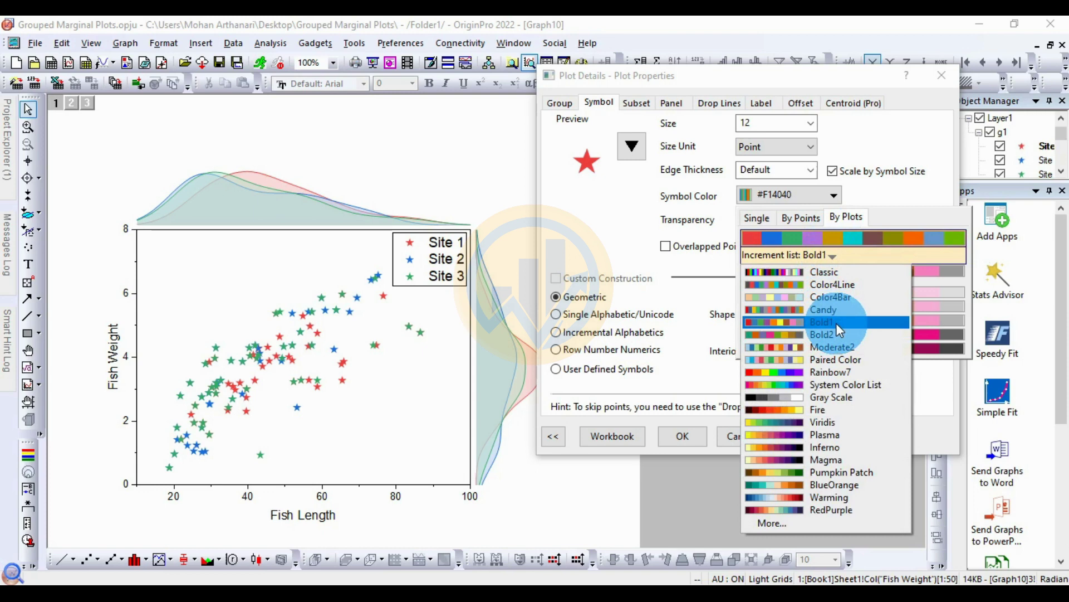
left_click(837, 323)
left_click(834, 257)
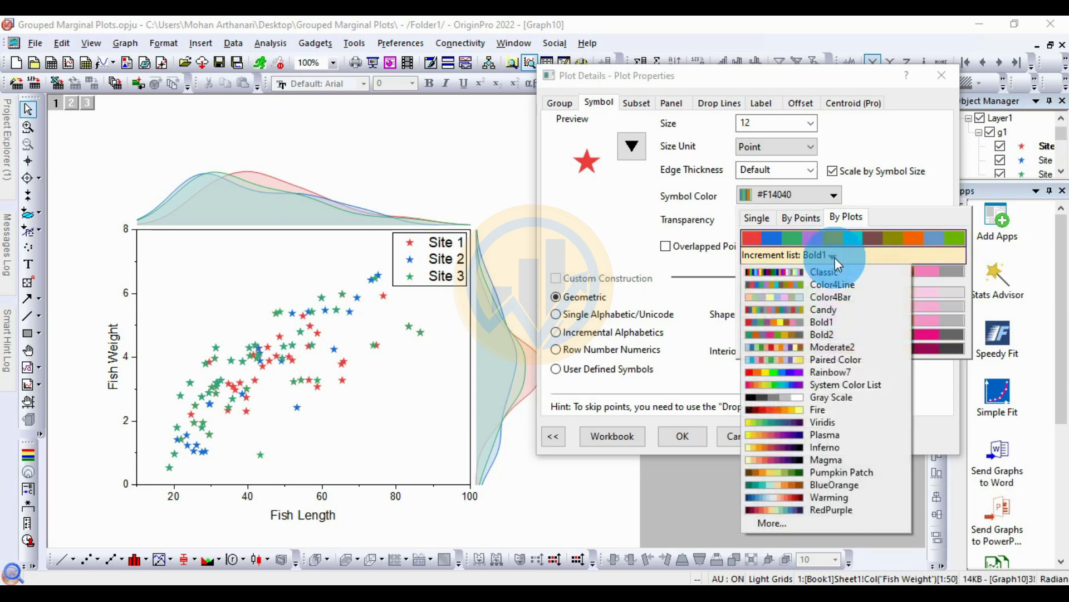
left_click(852, 285)
left_click(811, 432)
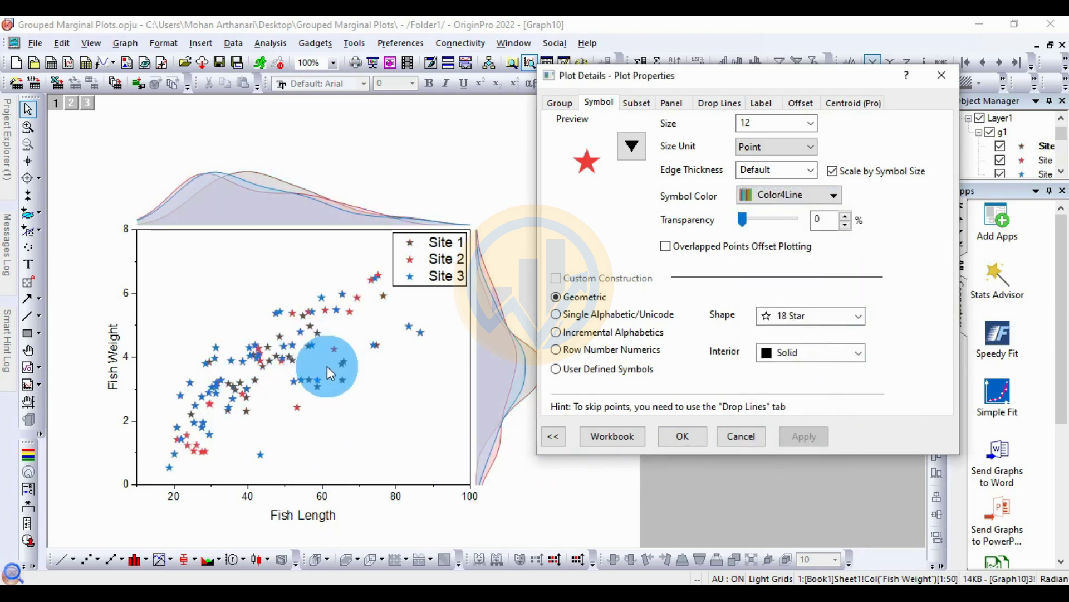
Switch the symbol colour increment list to Bold2 and apply it
left_click(837, 195)
left_click(854, 238)
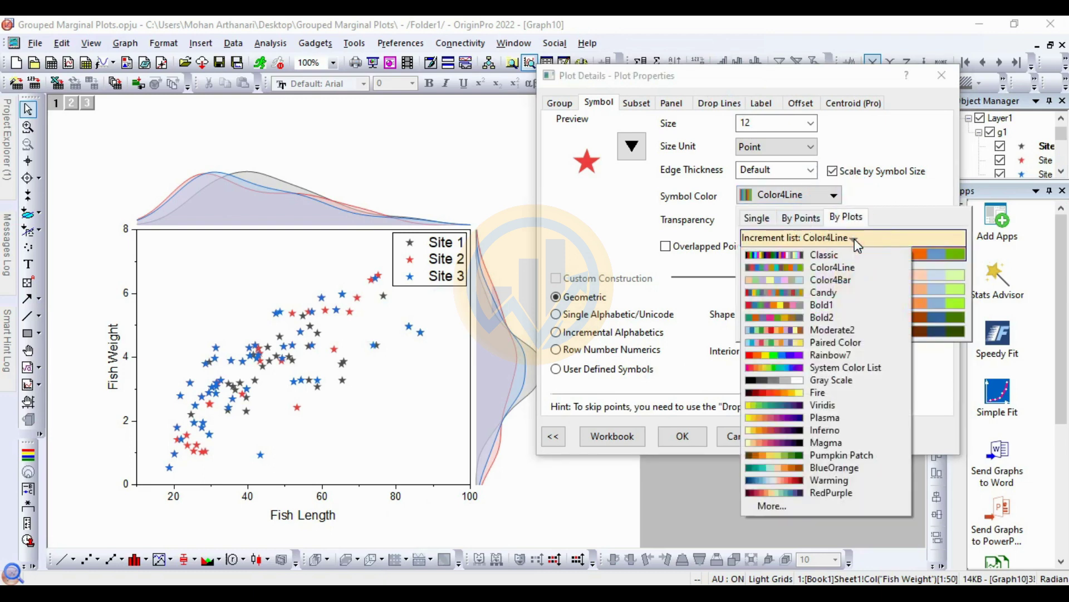
left_click(838, 315)
left_click(818, 439)
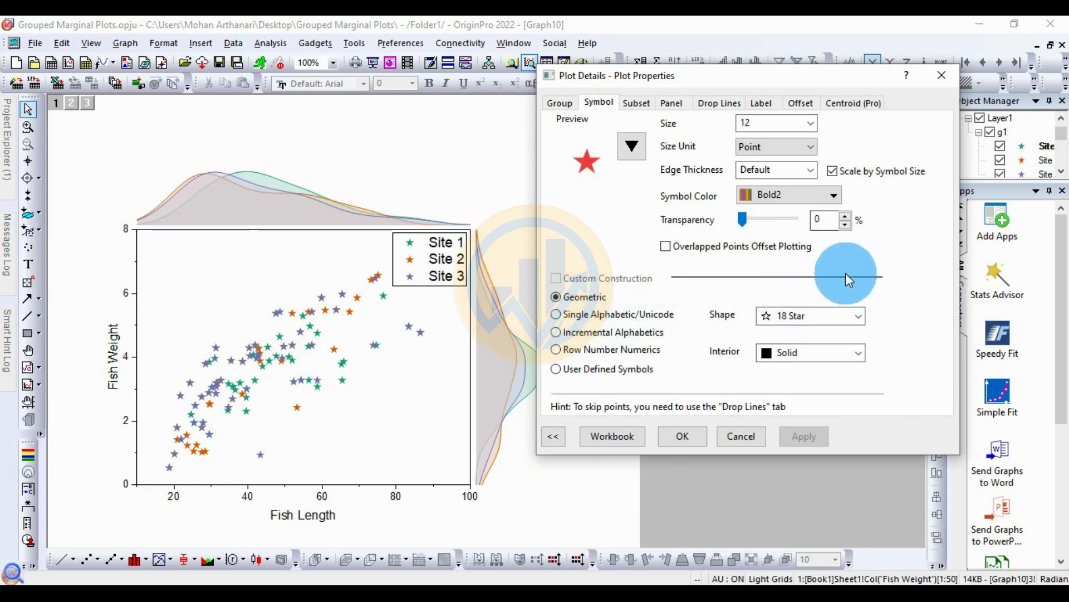
left_click(851, 104)
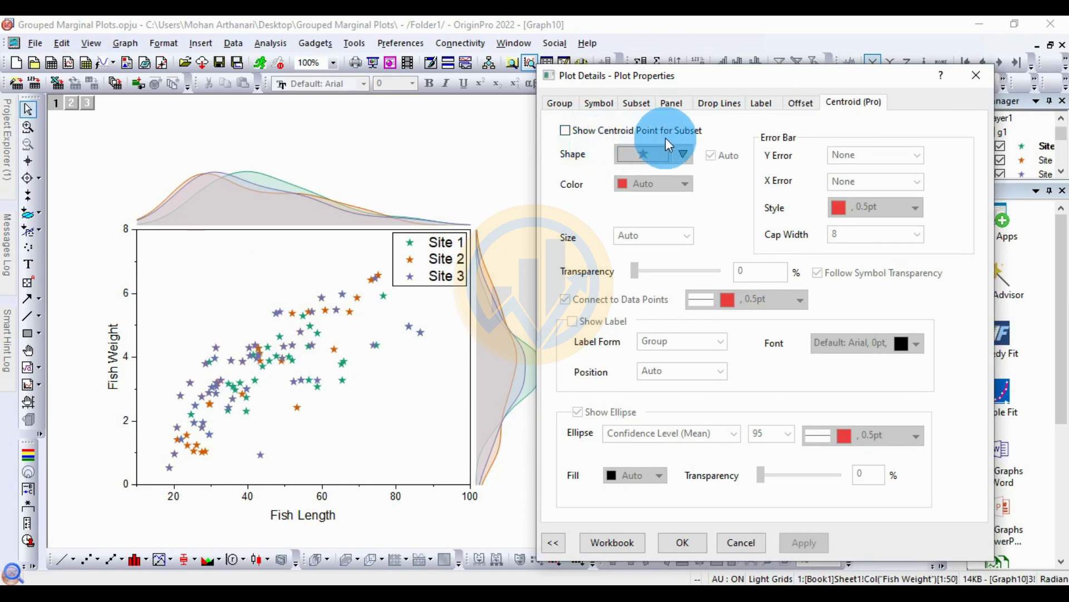
Connect data points to their centroids and apply 5 pt connector lines
left_click(566, 131)
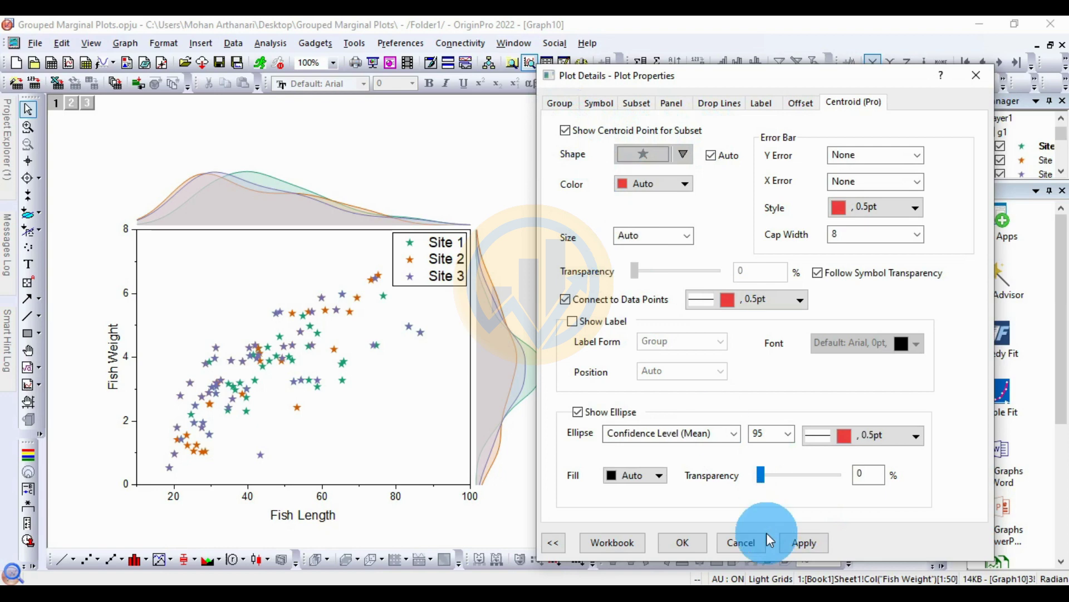
left_click(807, 543)
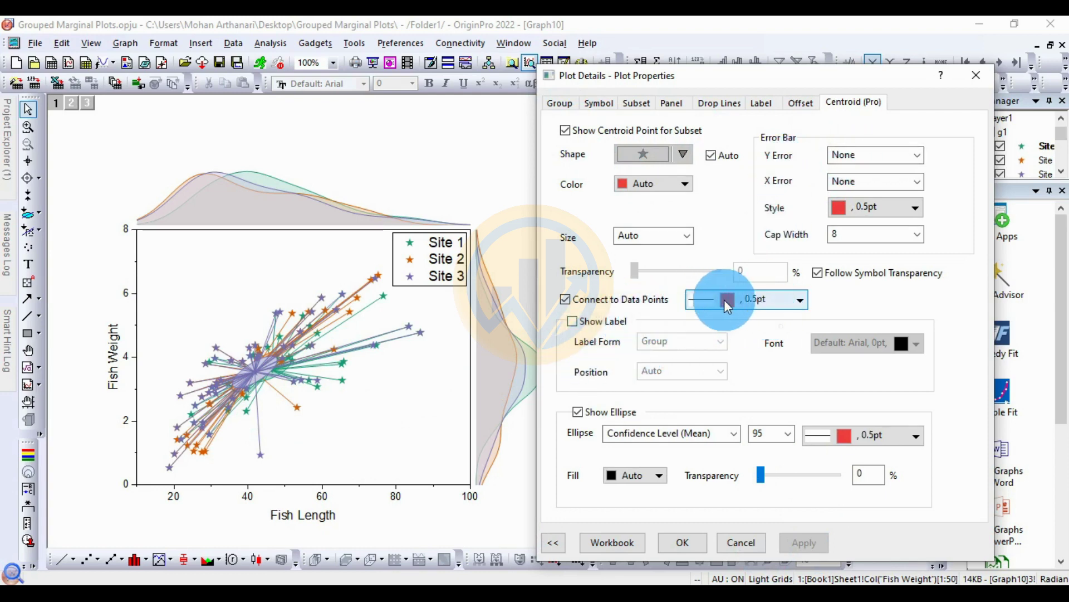
left_click(802, 299)
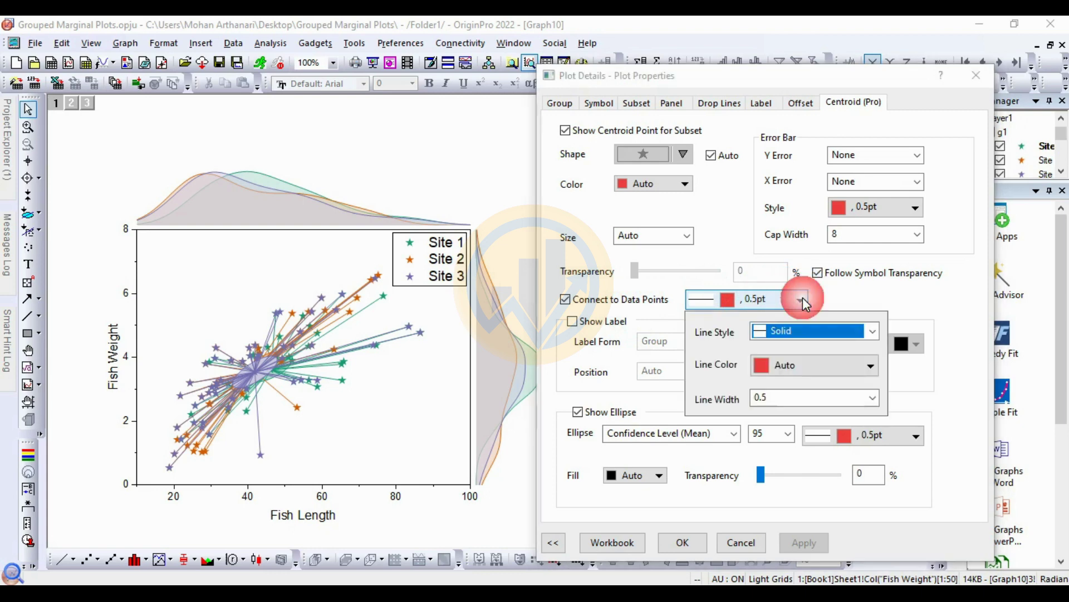
left_click(873, 398)
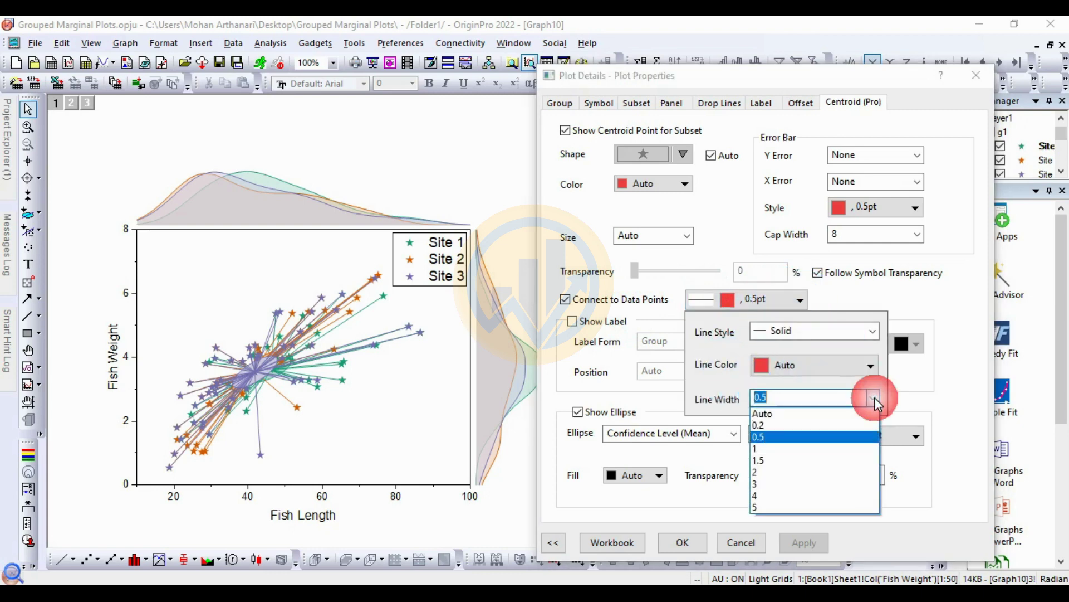
left_click(793, 504)
left_click(814, 543)
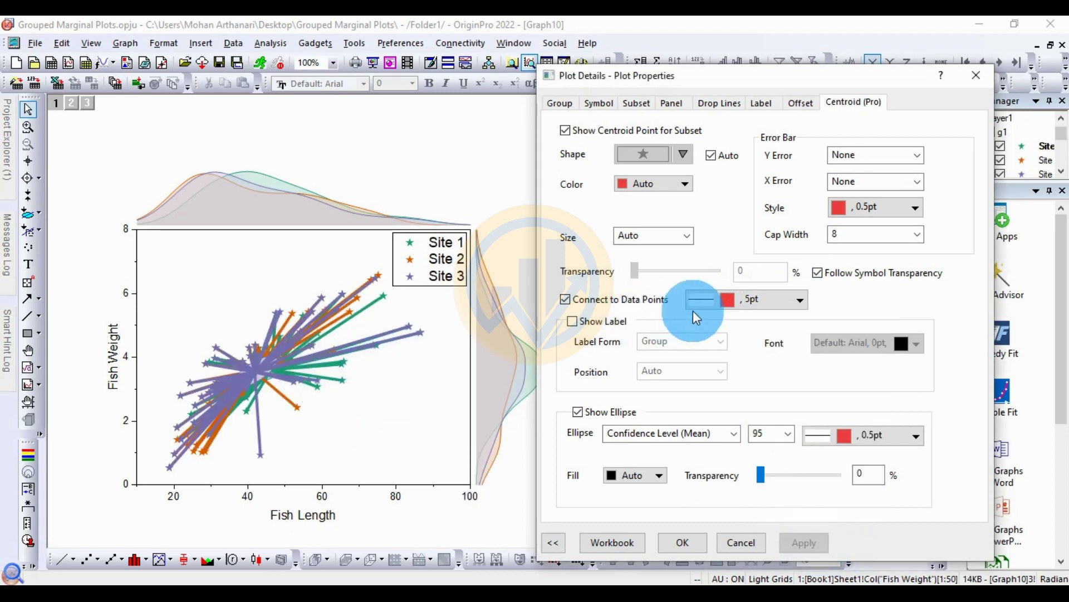
Colour the centroid connector lines green and apply
left_click(800, 299)
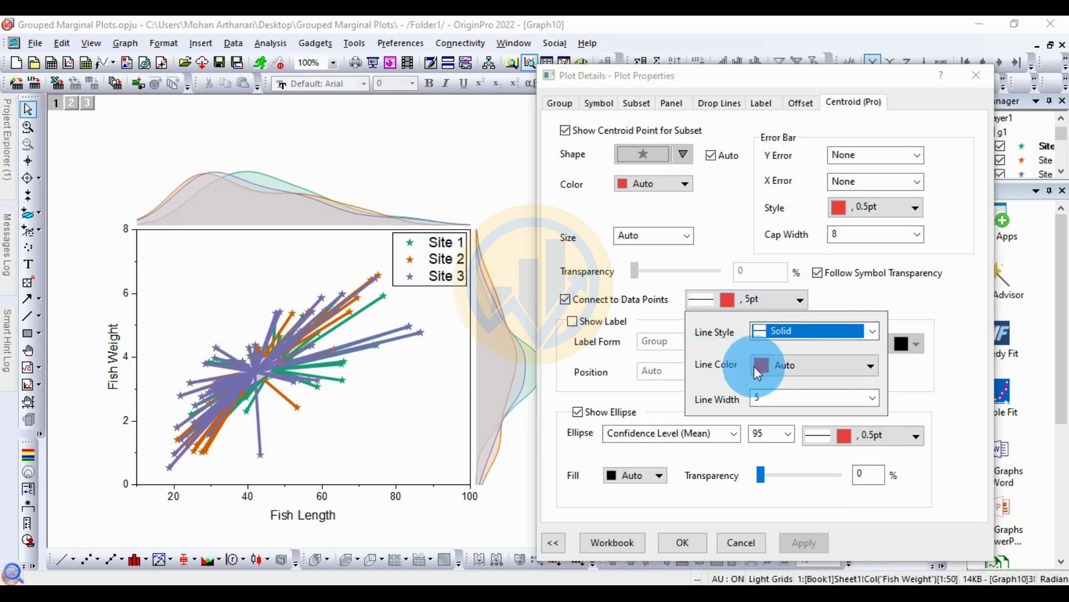
left_click(825, 364)
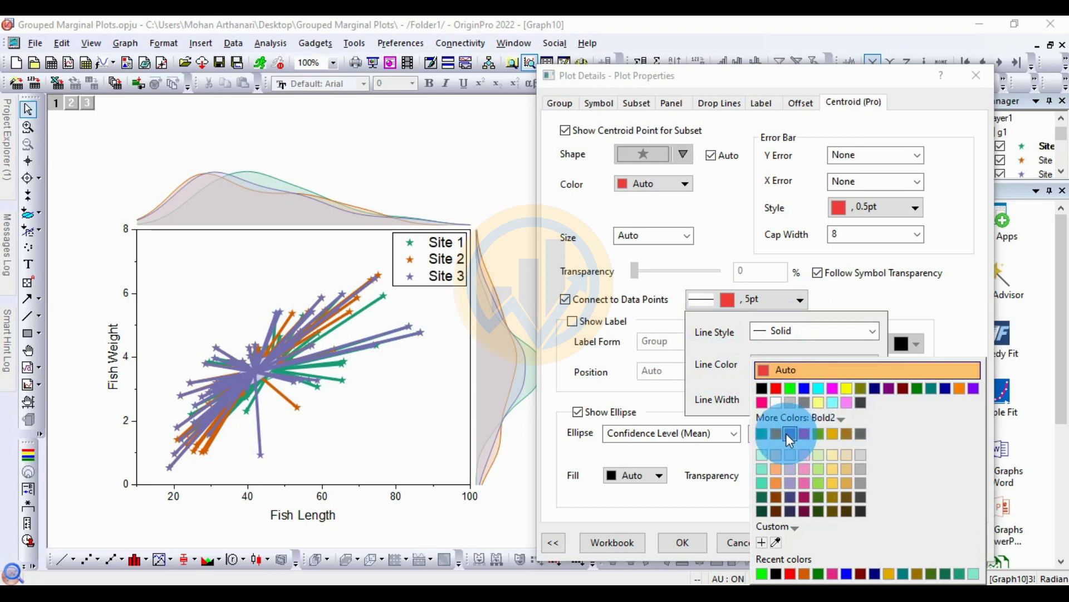
left_click(769, 437)
left_click(812, 541)
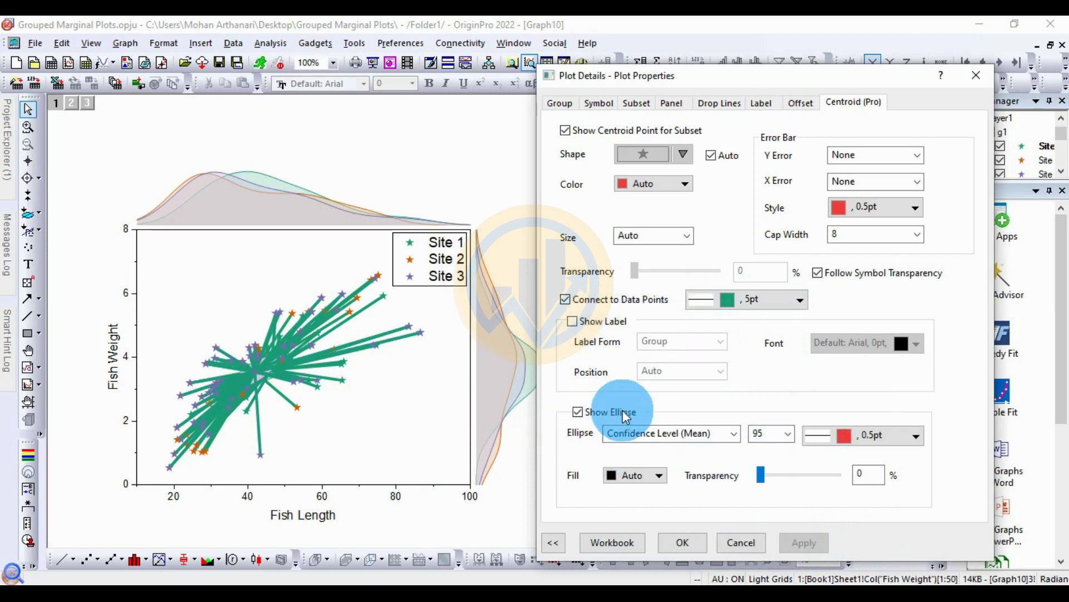
Reset the connector line width and colour to Auto and apply
left_click(801, 301)
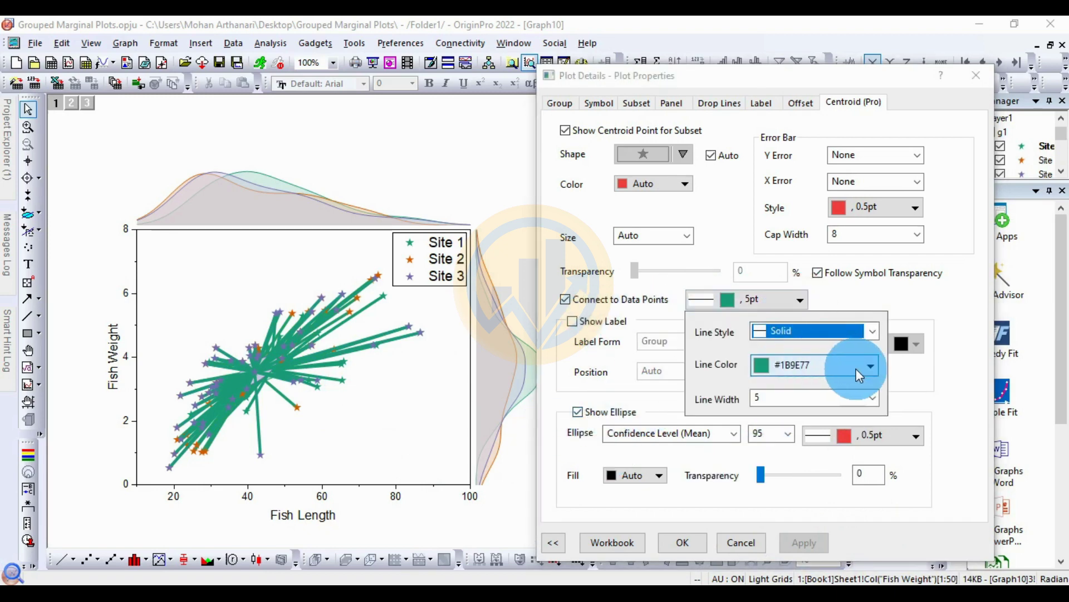
left_click(873, 397)
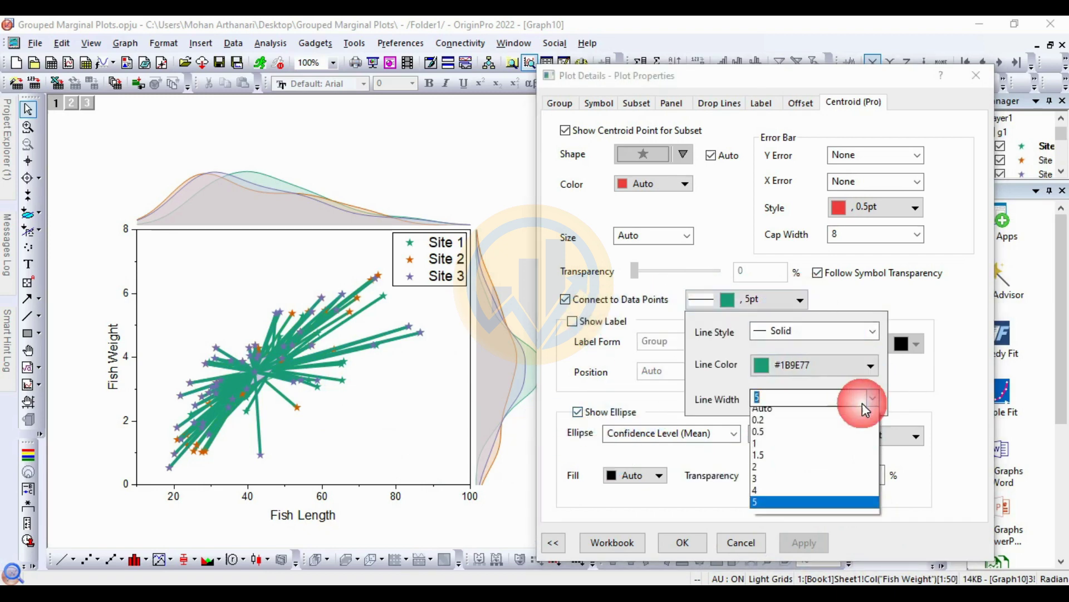
left_click(785, 419)
left_click(869, 366)
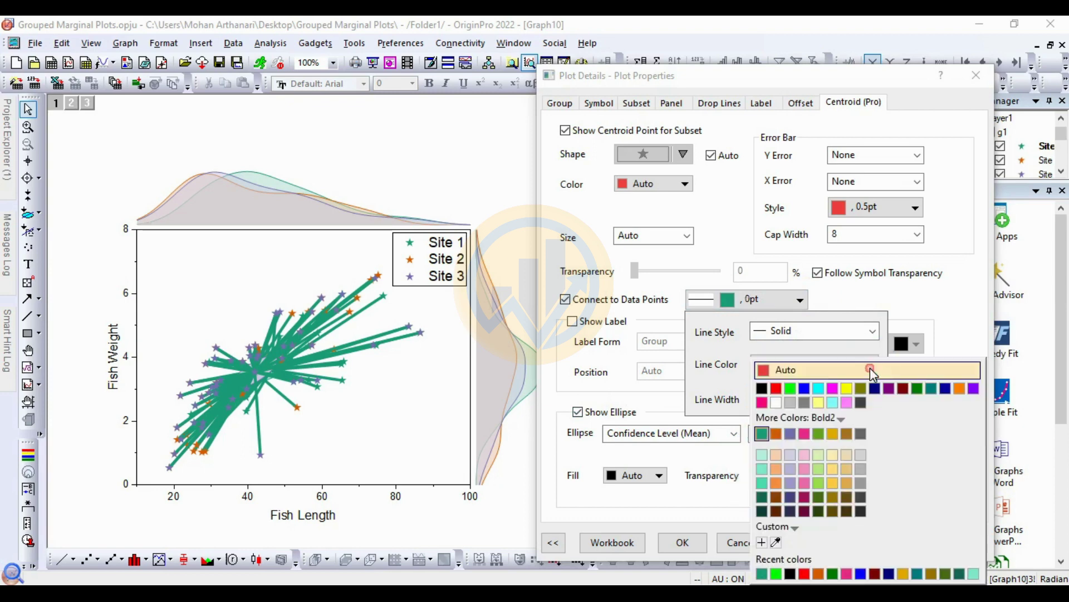
left_click(811, 371)
left_click(806, 542)
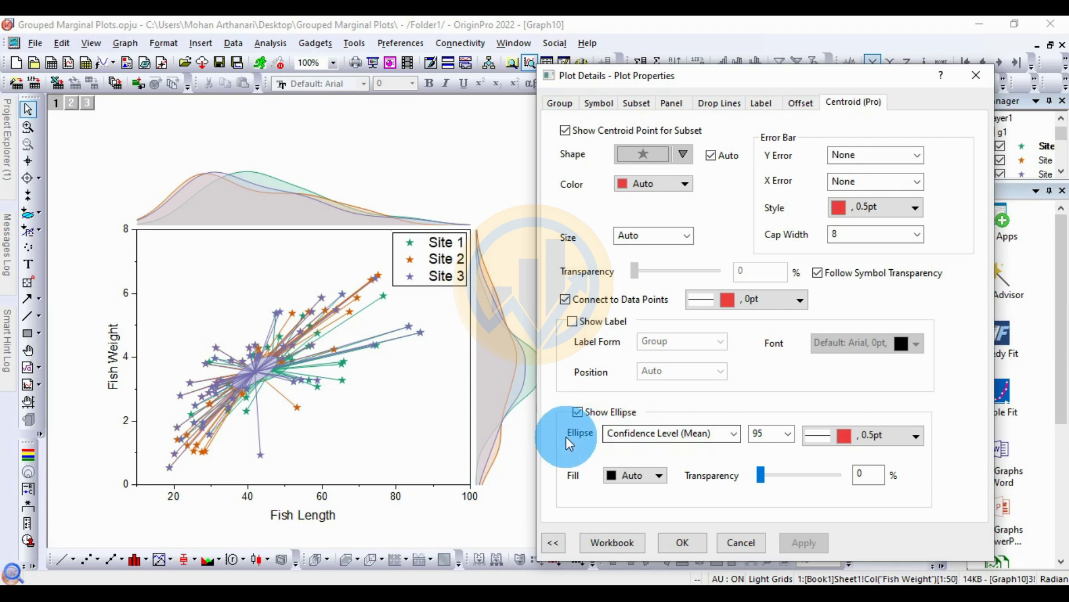
Keep the ellipse type as Confidence Level (Mean) at 95%
left_click(733, 436)
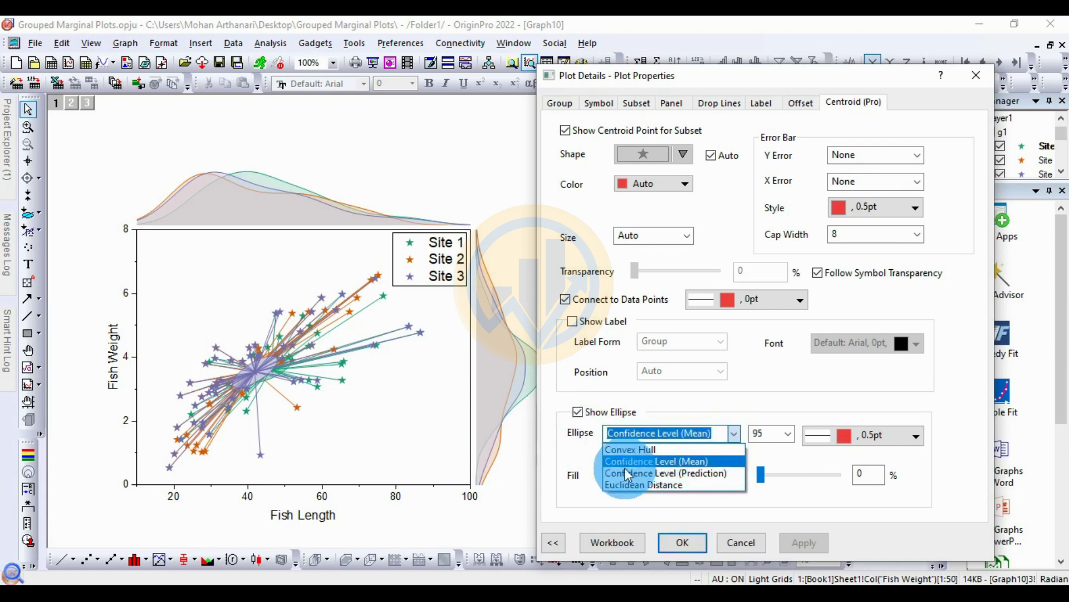
left_click(789, 434)
left_click(790, 434)
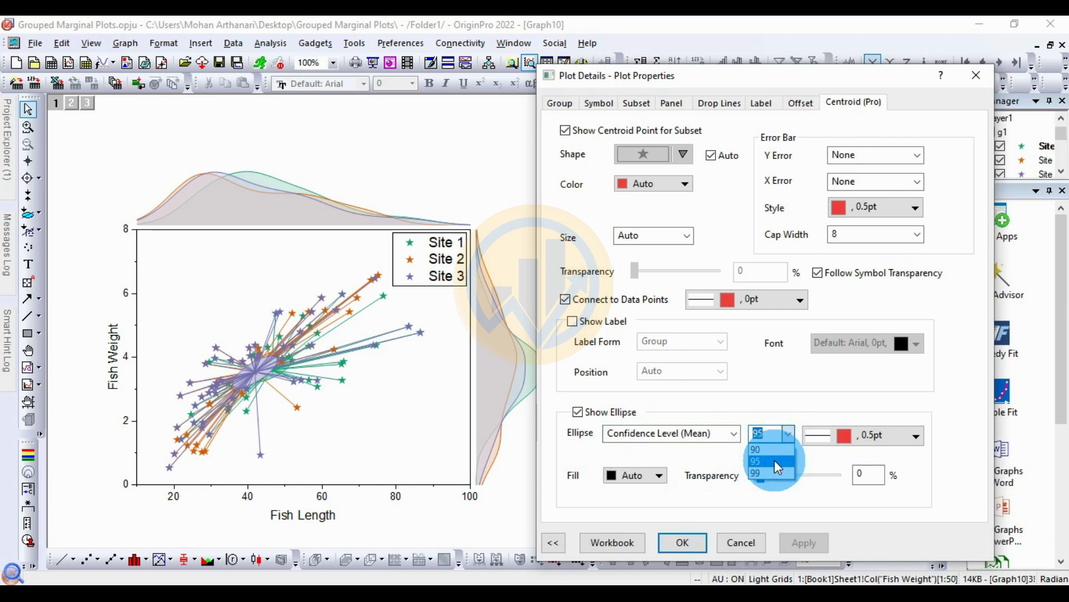
left_click(774, 460)
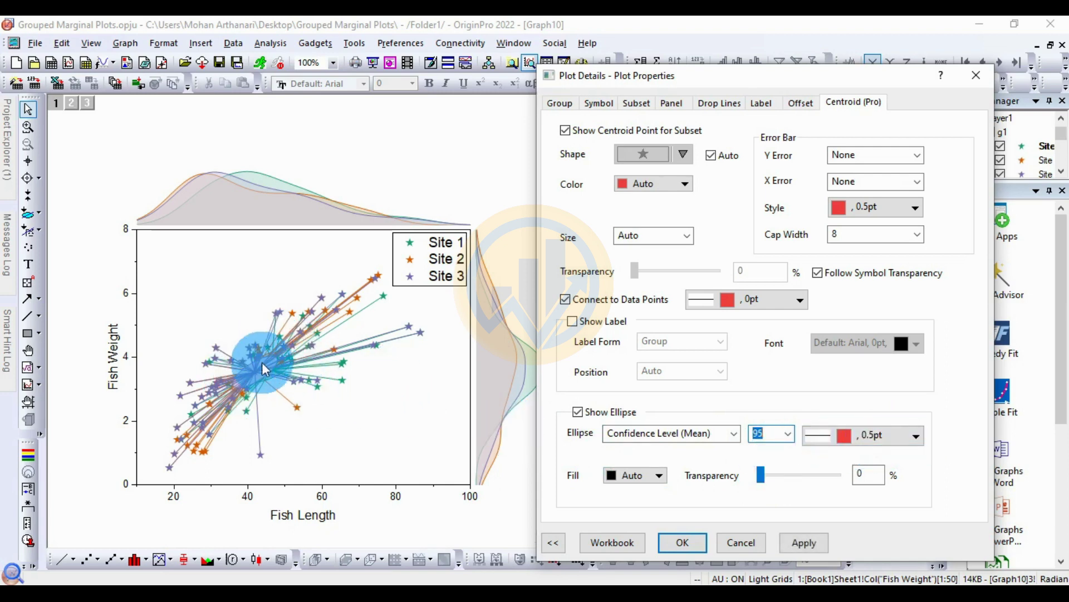
Apply a 5 pt outline to the confidence ellipses
left_click(916, 432)
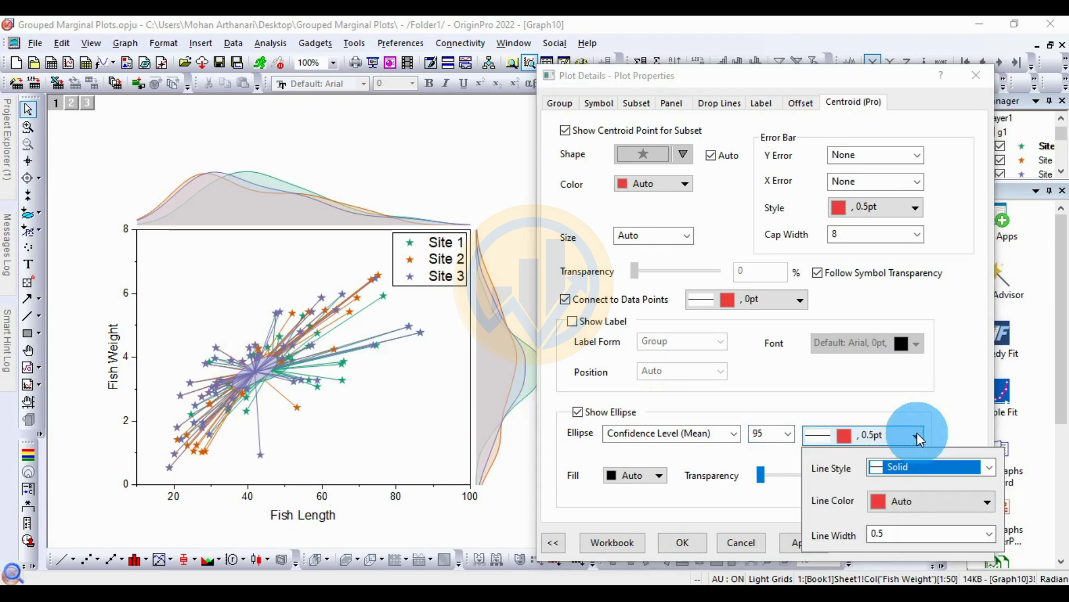
left_click(887, 488)
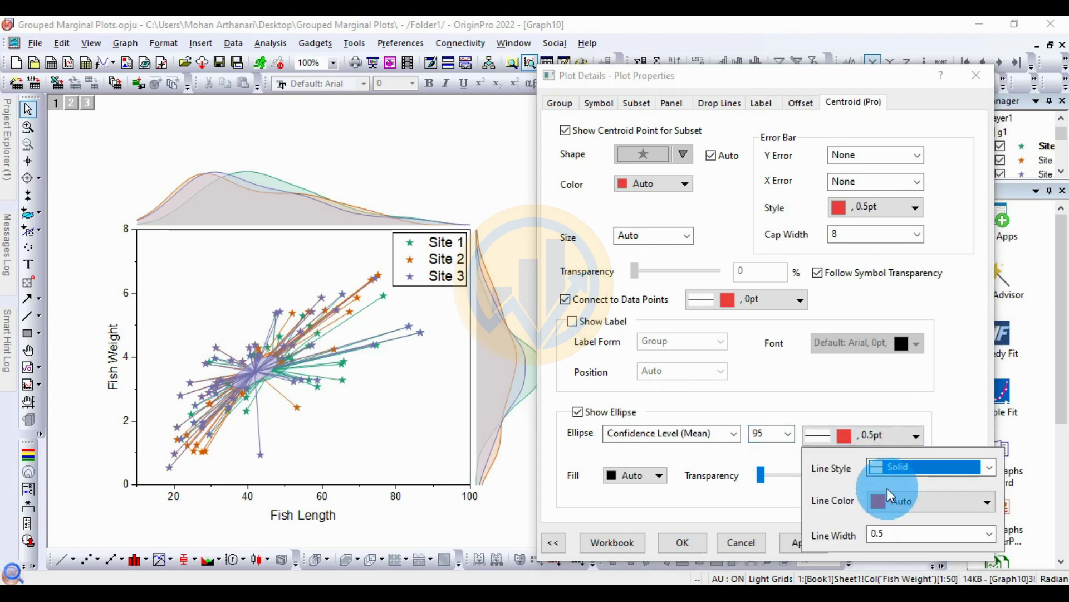
left_click(988, 534)
left_click(902, 519)
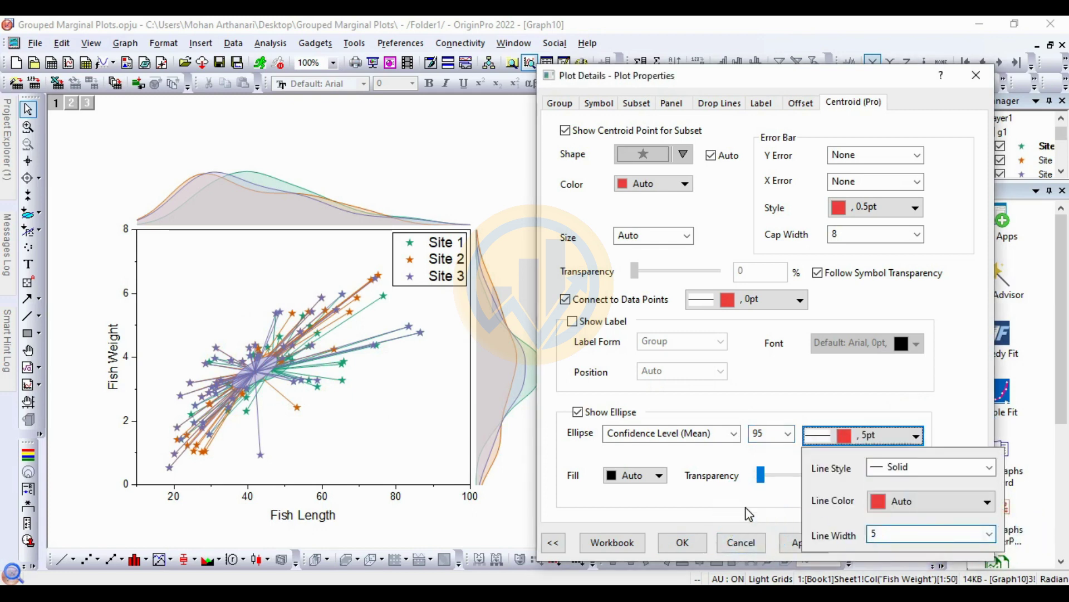
left_click(809, 543)
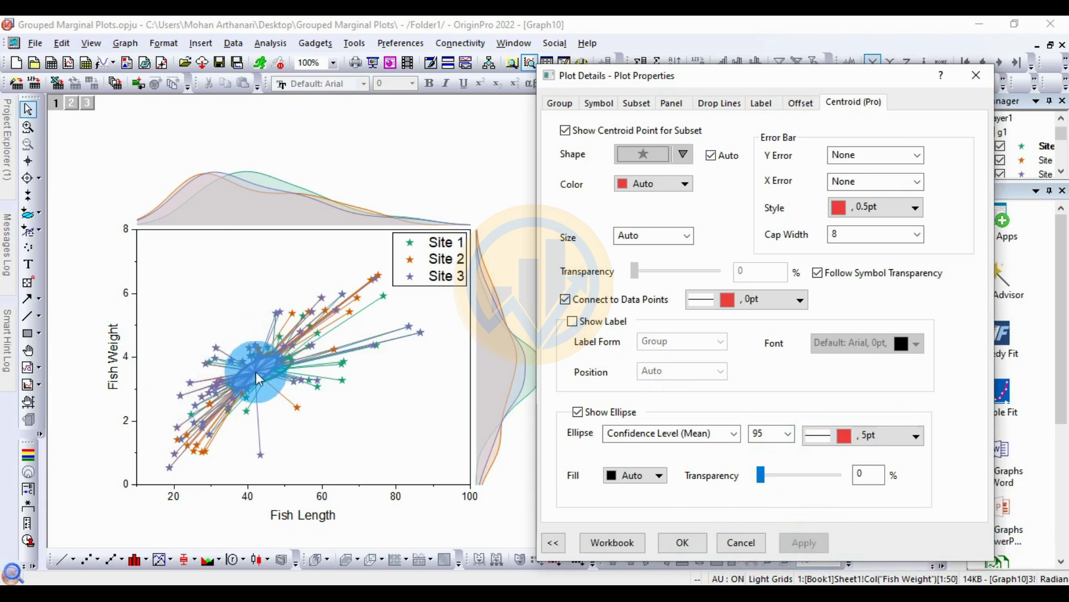
Colour the ellipse outline red and apply
left_click(903, 435)
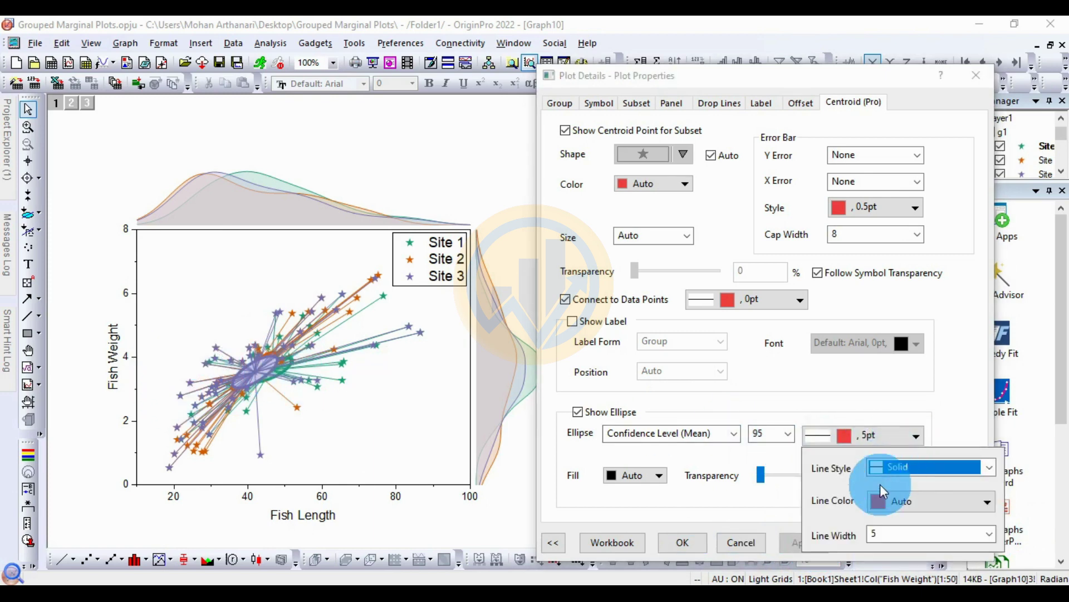
left_click(925, 503)
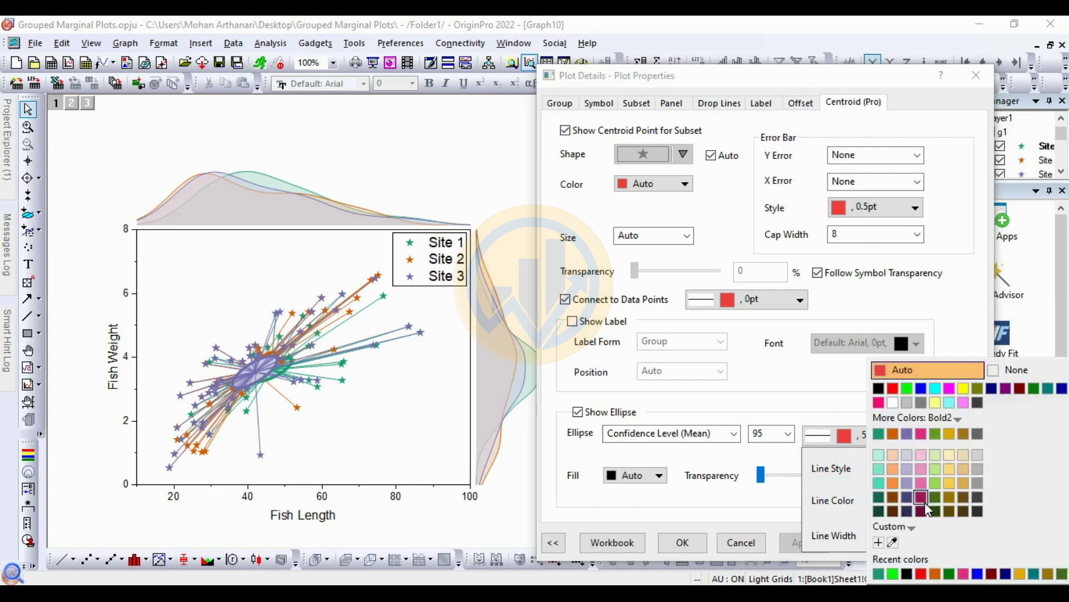
left_click(895, 393)
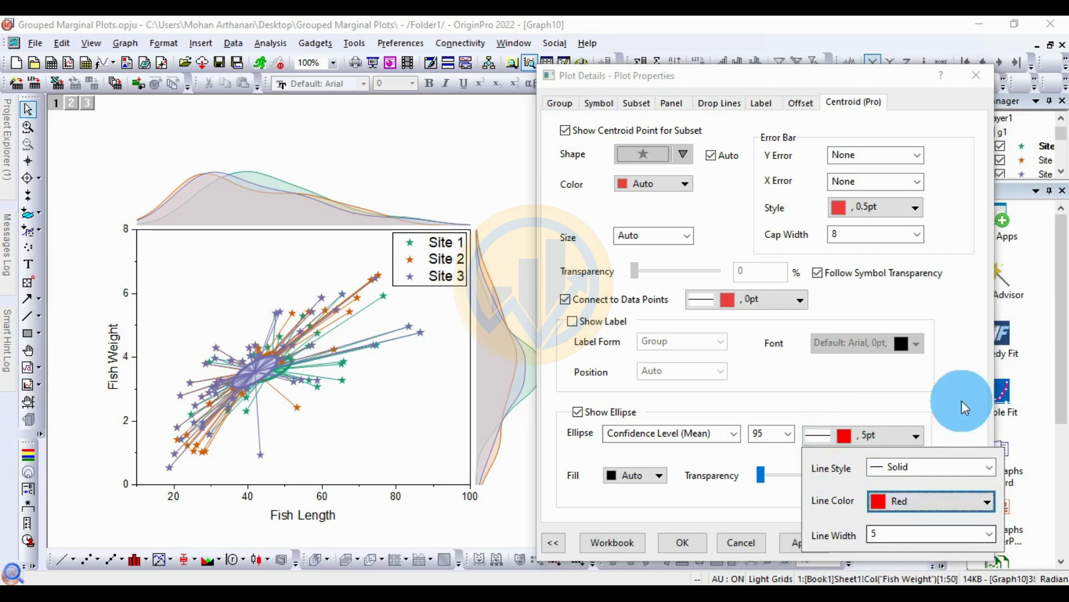
left_click(945, 552)
left_click(797, 543)
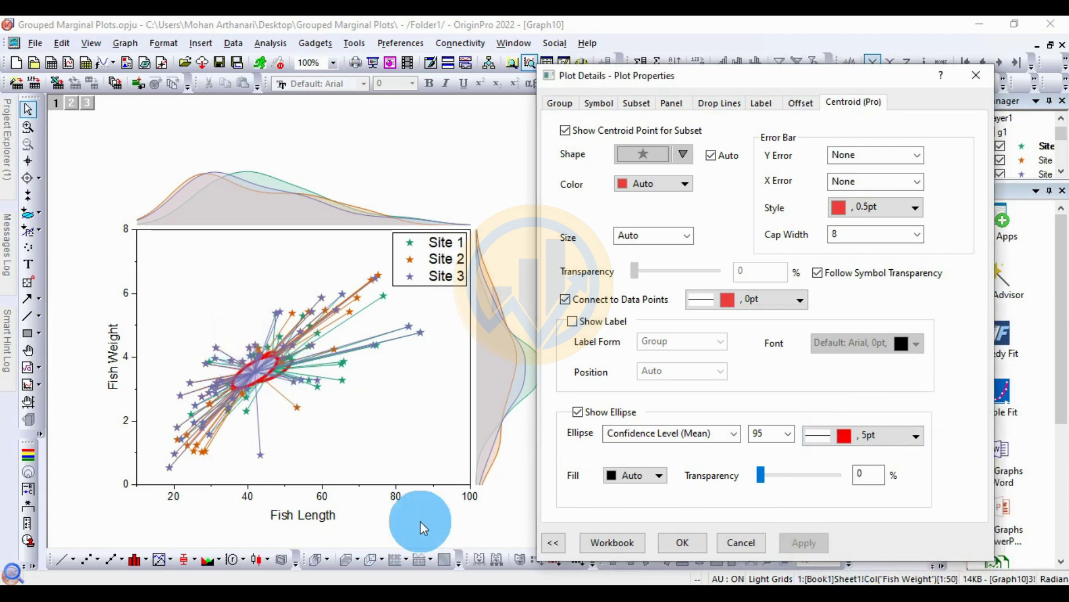
Reset the ellipse outline colour and width to Auto and apply
left_click(914, 437)
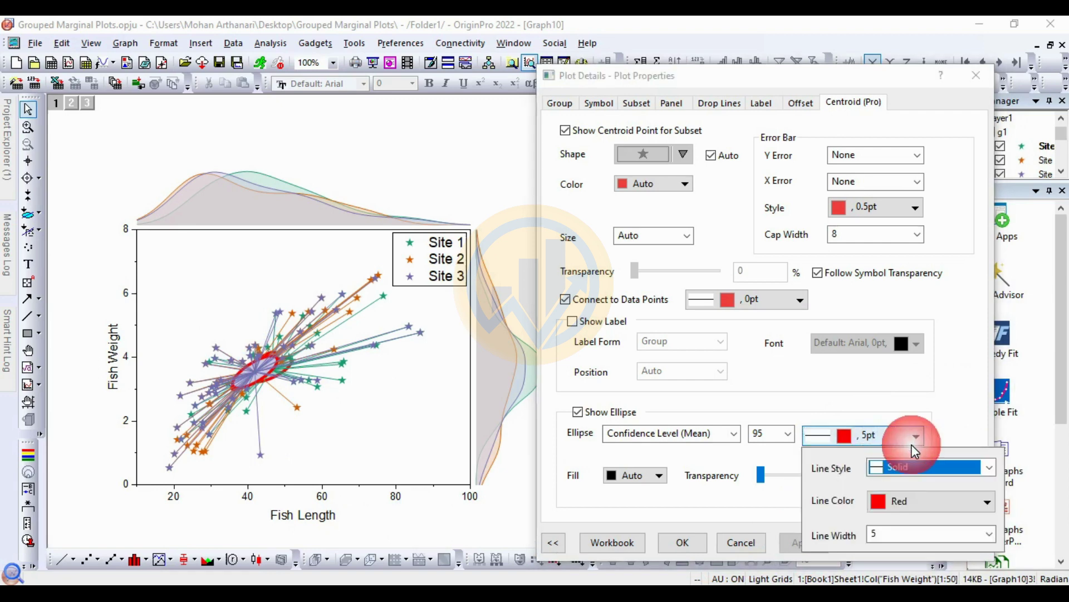
left_click(914, 497)
left_click(897, 370)
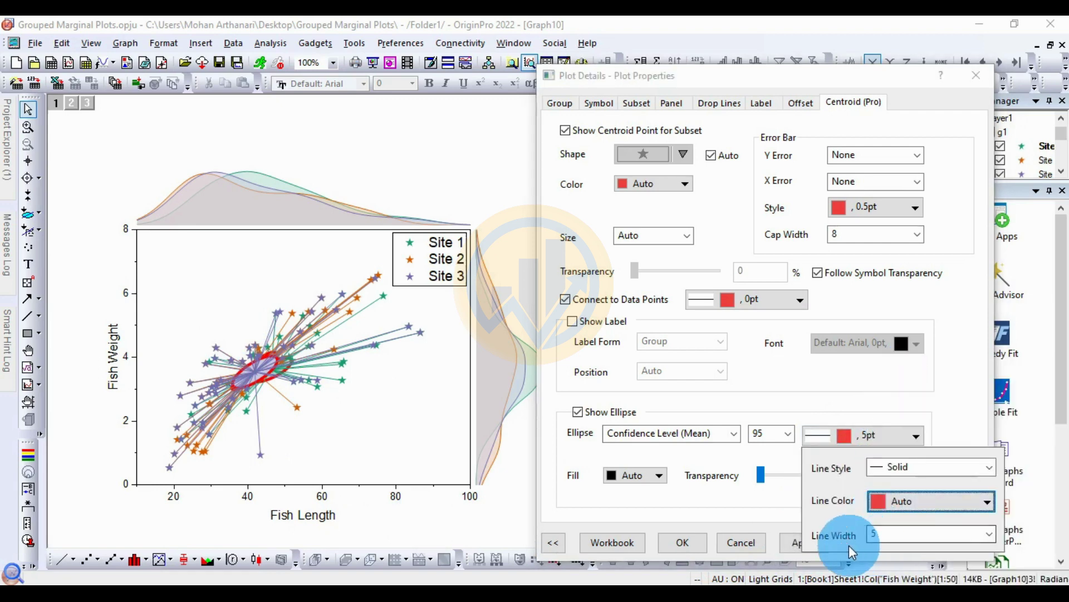
left_click(784, 511)
left_click(820, 541)
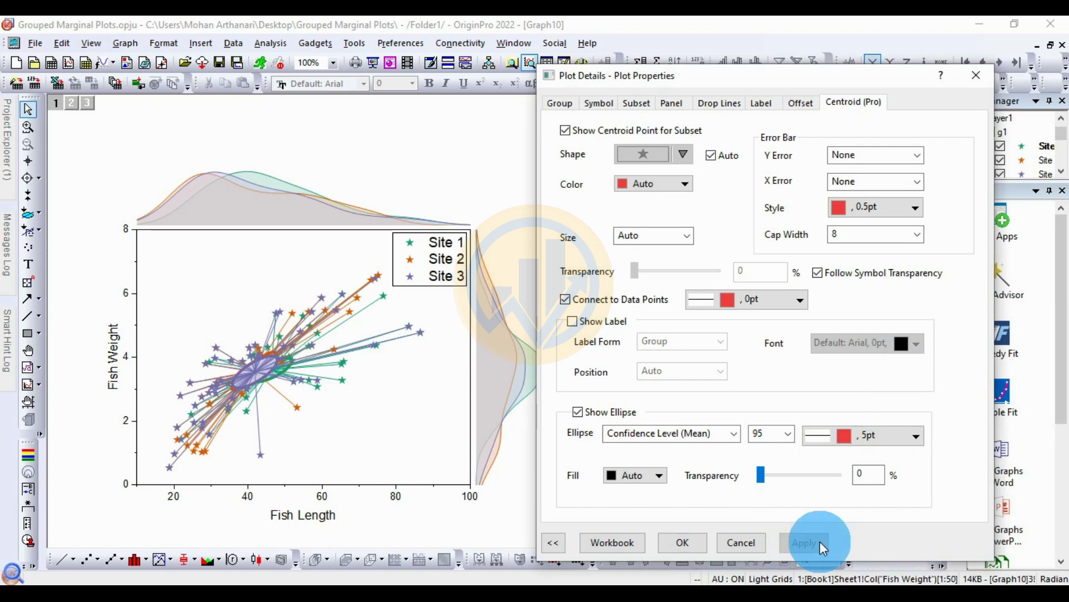
left_click(907, 436)
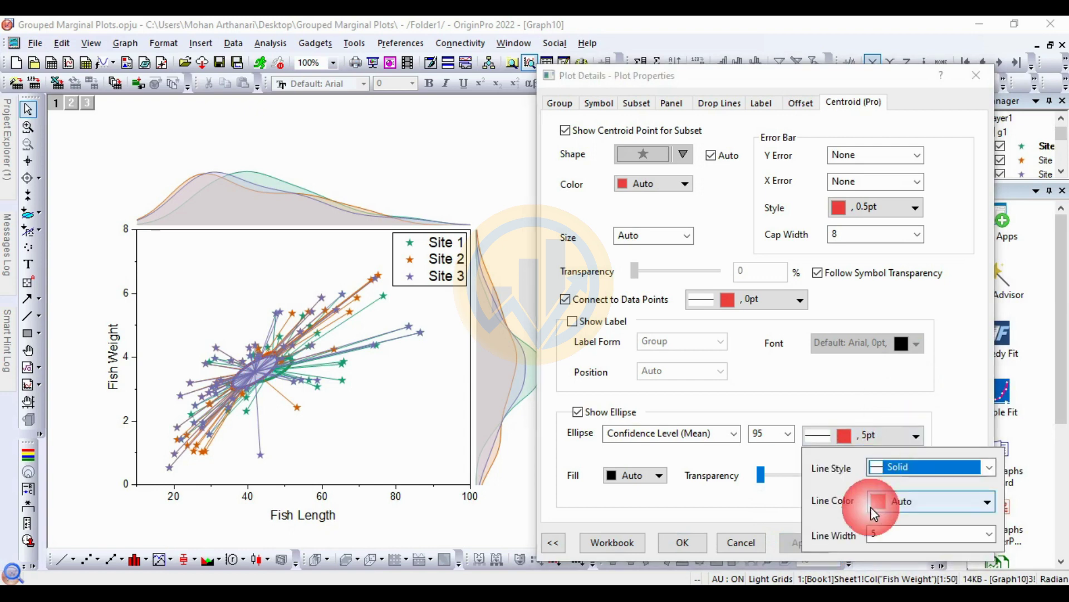
left_click(987, 534)
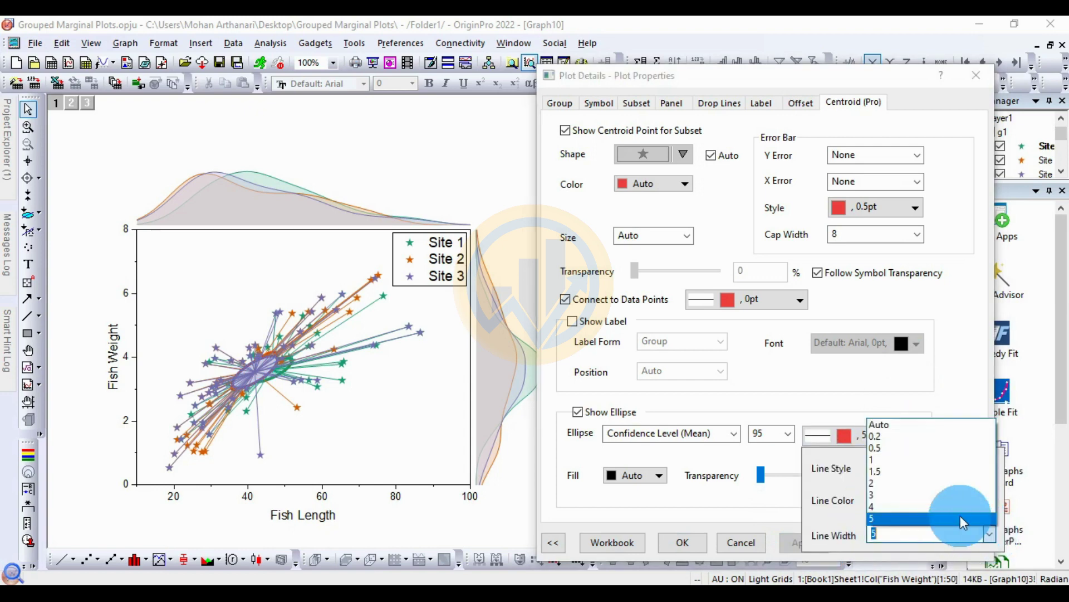
left_click(905, 427)
left_click(763, 509)
left_click(802, 547)
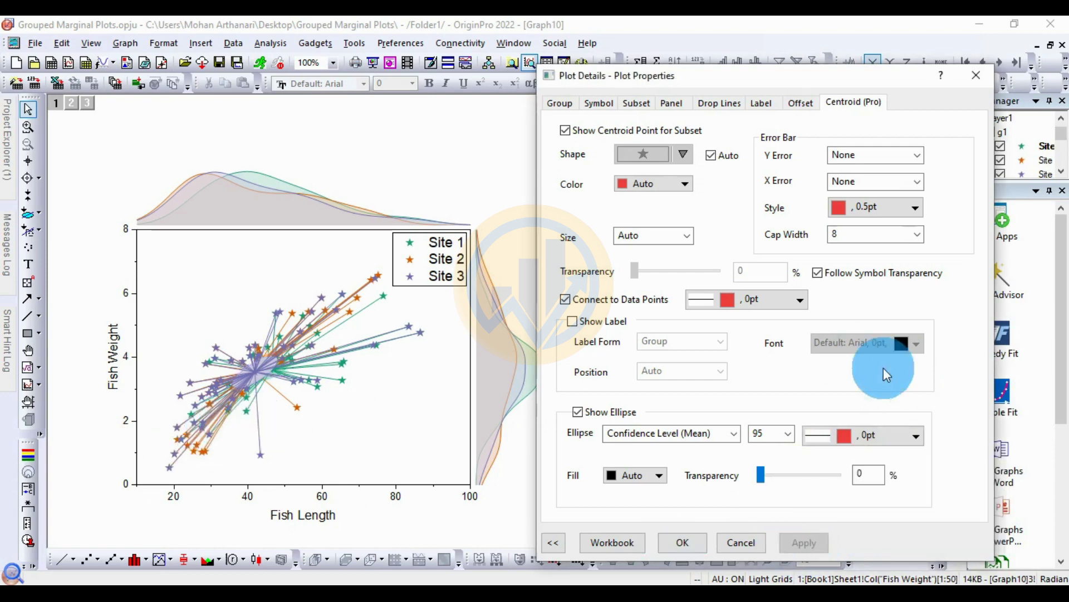
Set the ellipse outline width to 1.5 pt and apply
left_click(902, 435)
left_click(989, 533)
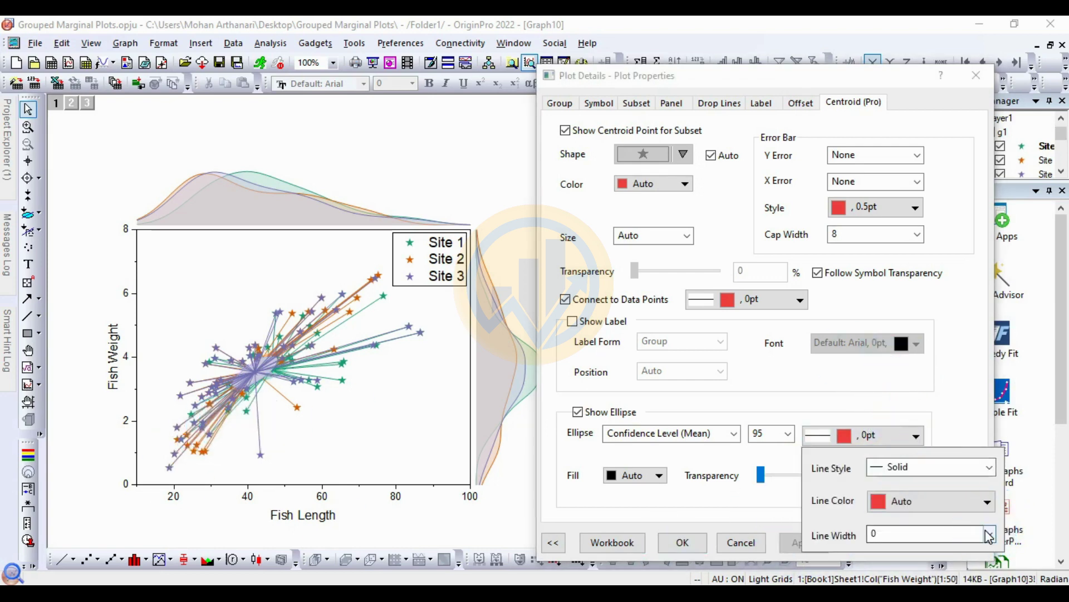
left_click(897, 472)
left_click(806, 543)
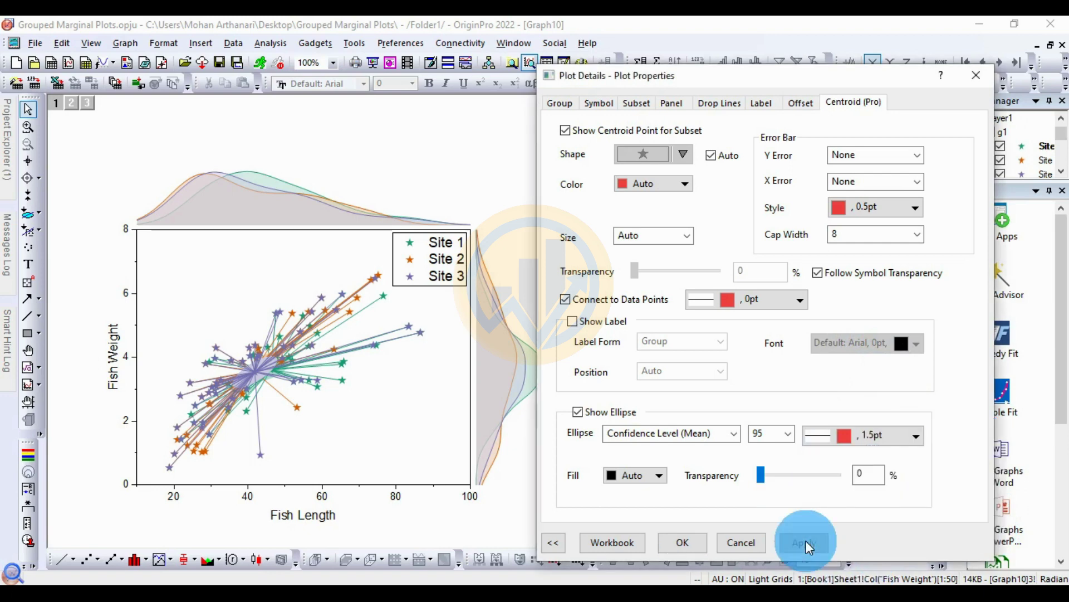
left_click(738, 62)
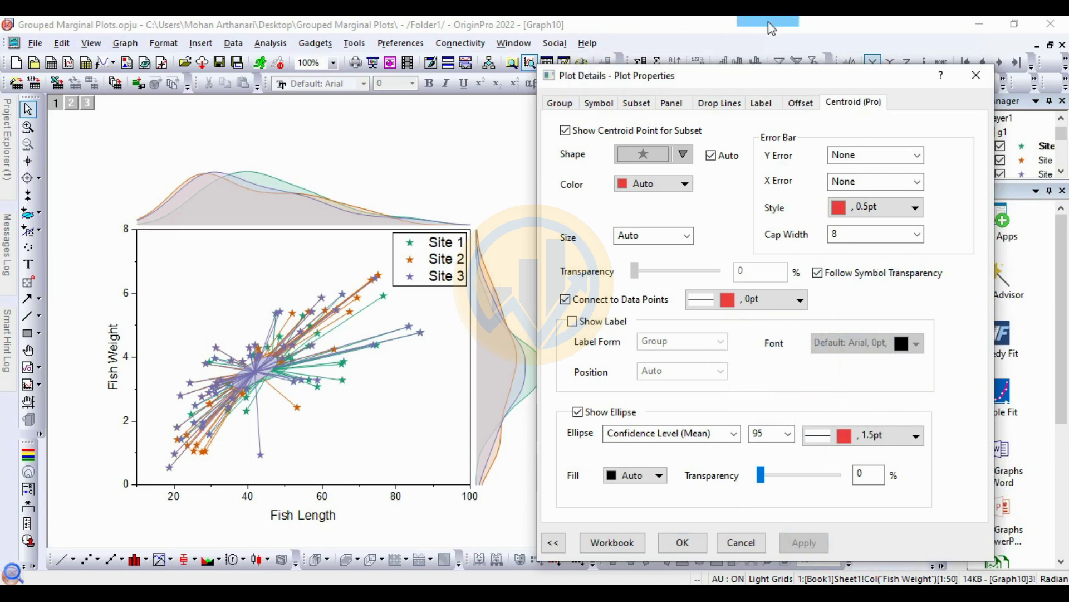
left_click_drag(762, 76, 734, 56)
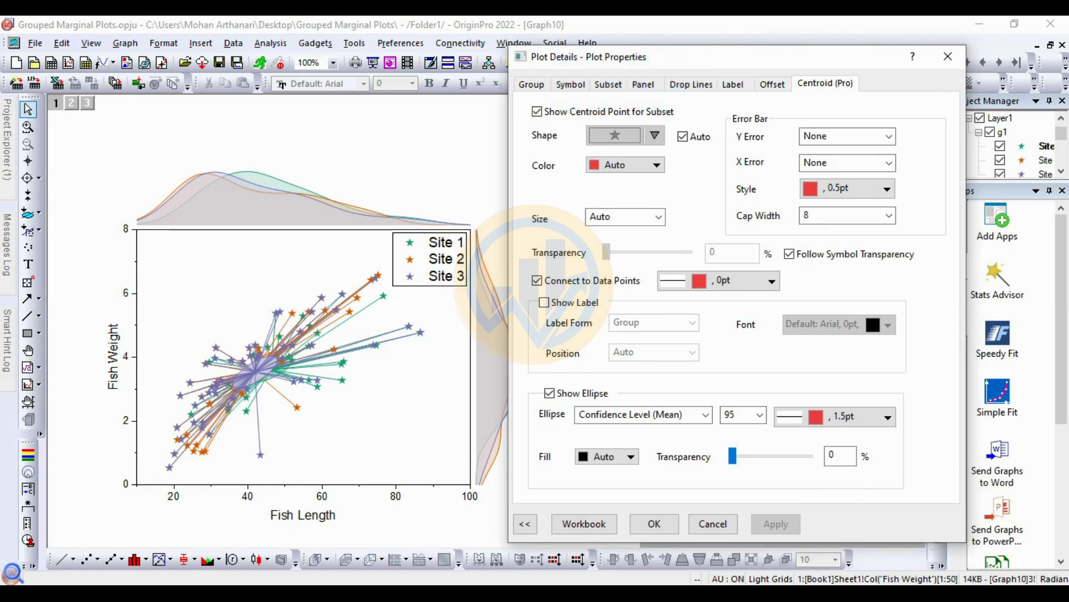
Close Plot Details and set the Site legend font to Times New Roman
left_click(653, 524)
left_click(434, 282)
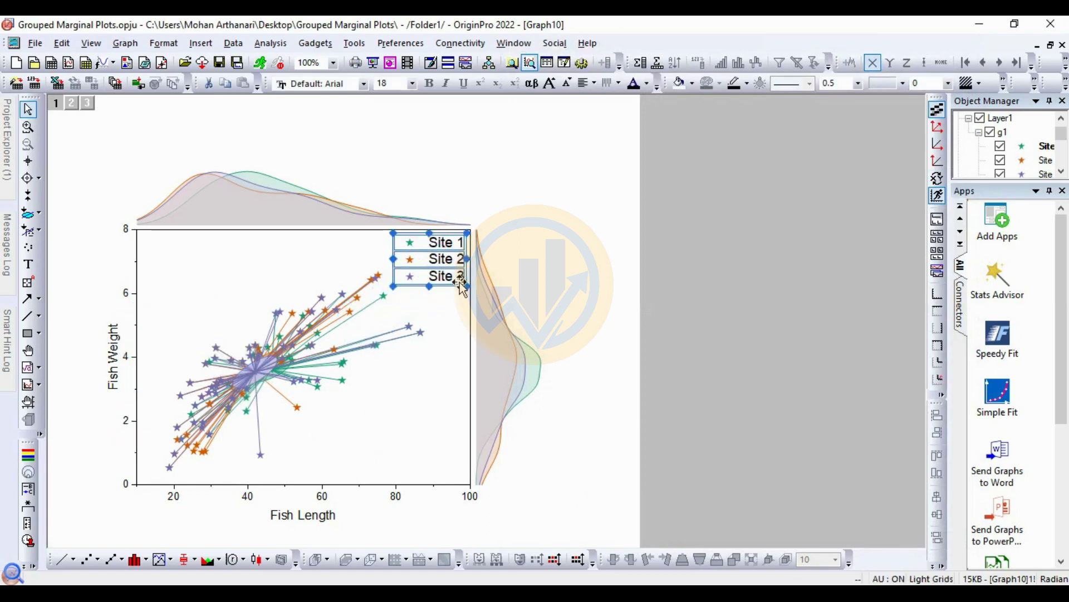
left_click(364, 85)
scroll(347, 129, "up", 3)
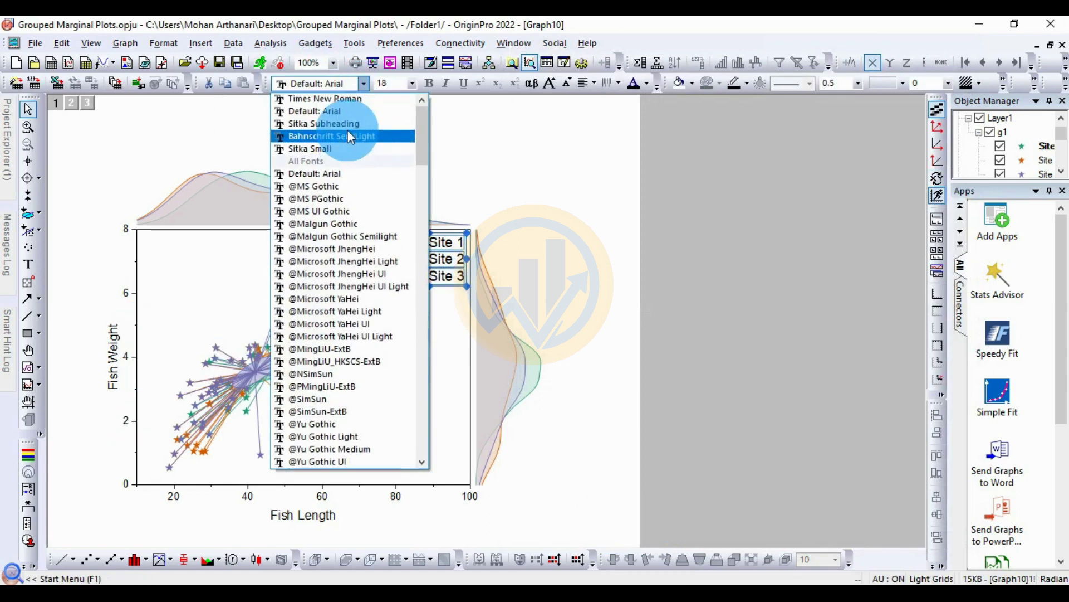
left_click(331, 110)
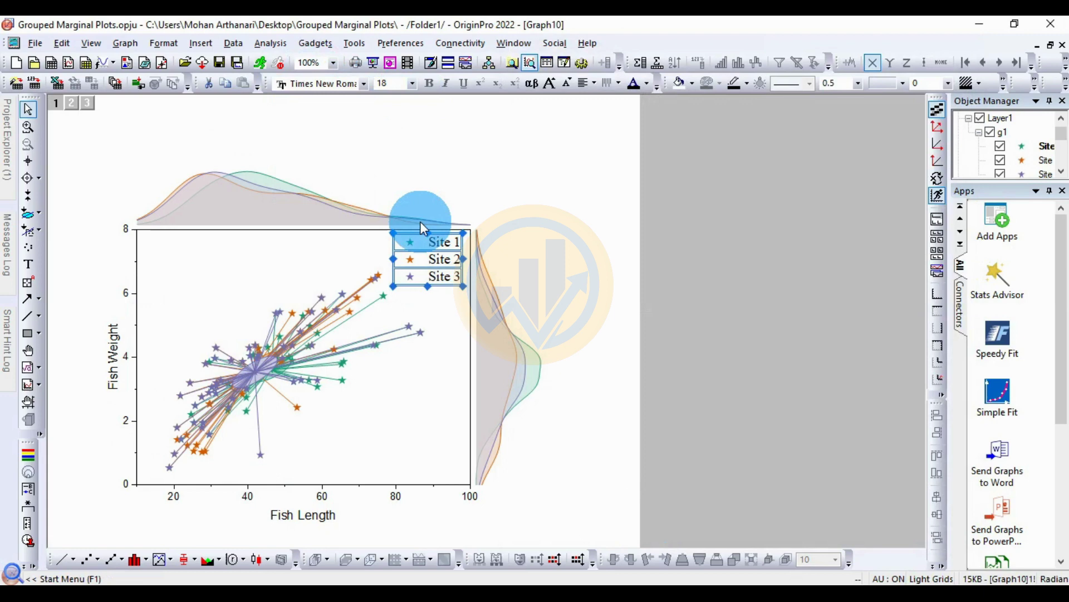
Set the x-axis tick labels to Times New Roman at size 22
left_click(392, 496)
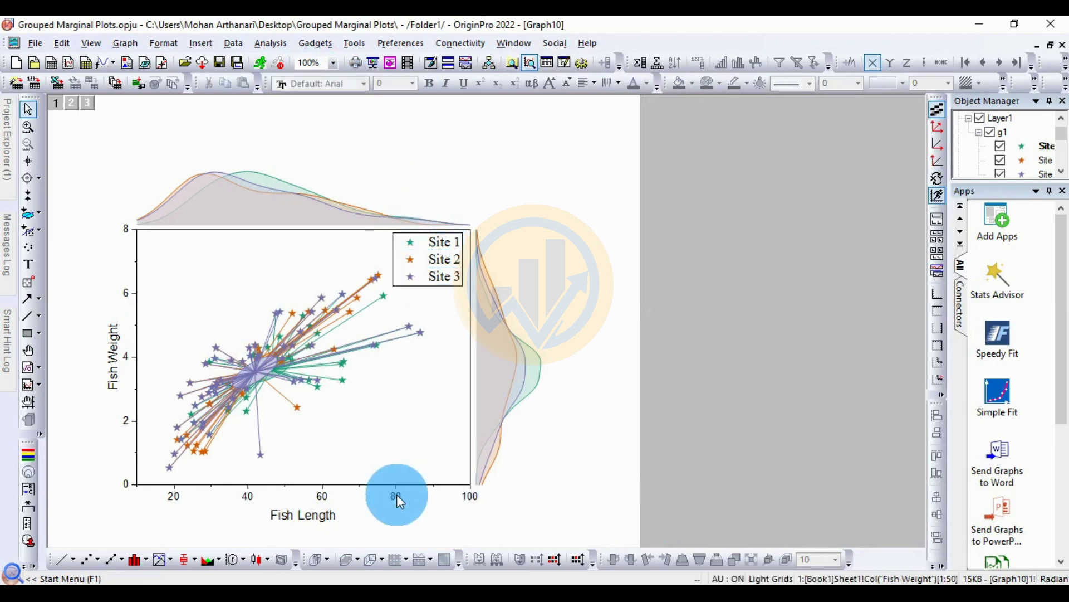
left_click(363, 84)
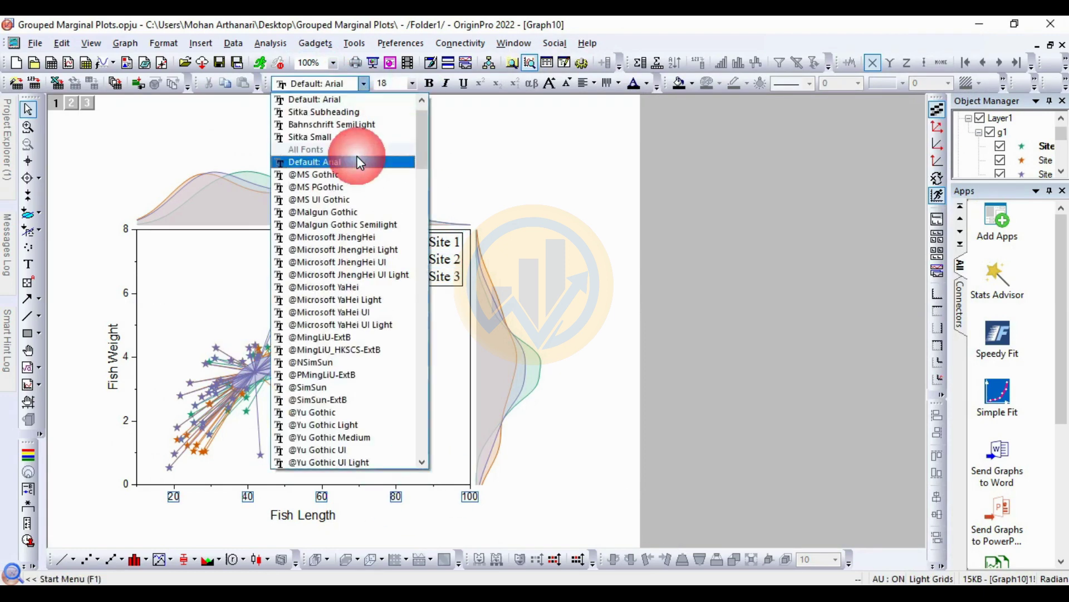
scroll(356, 156, "up", 2)
left_click(354, 111)
left_click(412, 83)
left_click(383, 189)
Select the whole Fish Length axis title text for editing
left_click(323, 520)
left_click(324, 521)
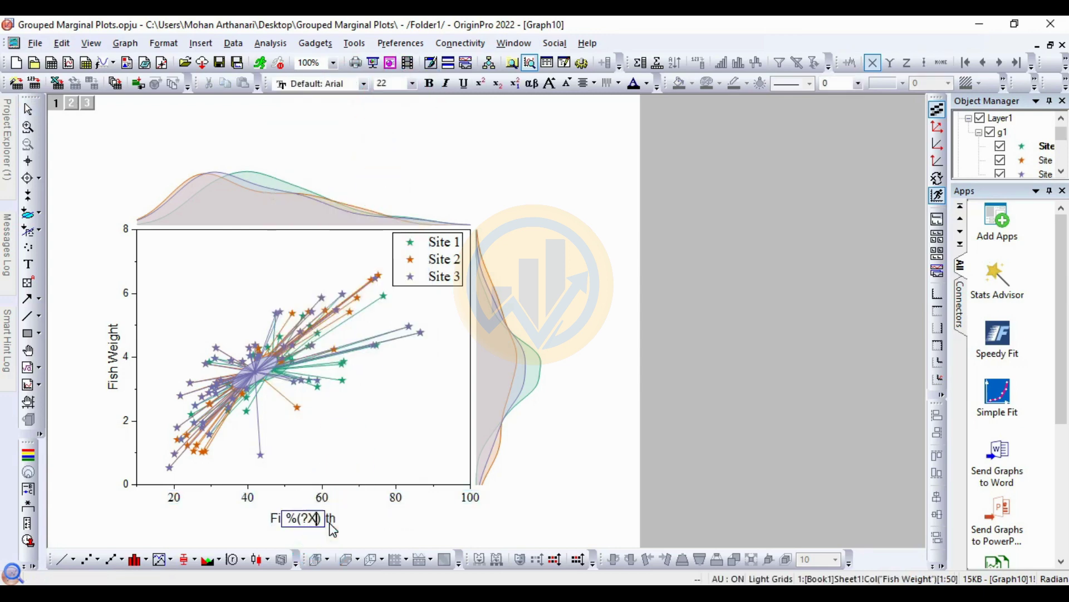
left_click_drag(324, 522, 270, 517)
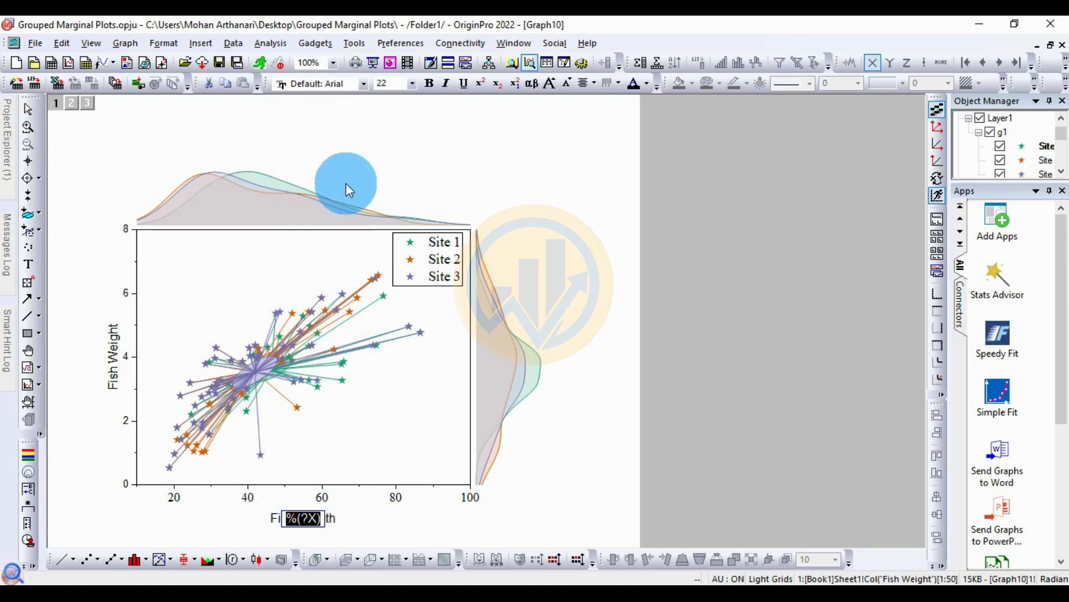
Make the Fish Length x-axis title bold Times New Roman
left_click(363, 84)
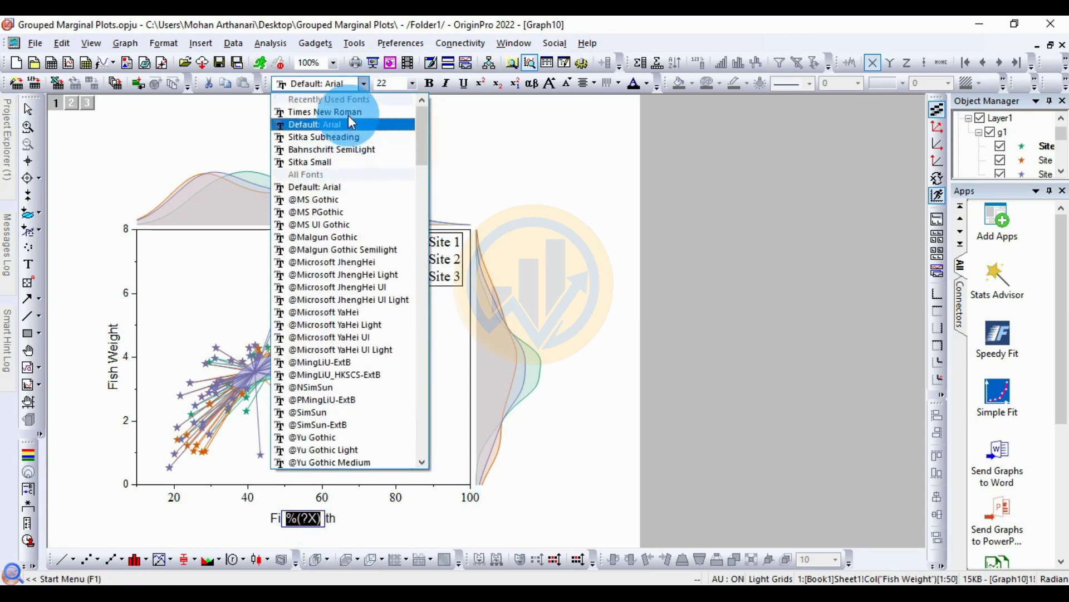
left_click(352, 112)
left_click(429, 84)
left_click(343, 526)
left_click(327, 550)
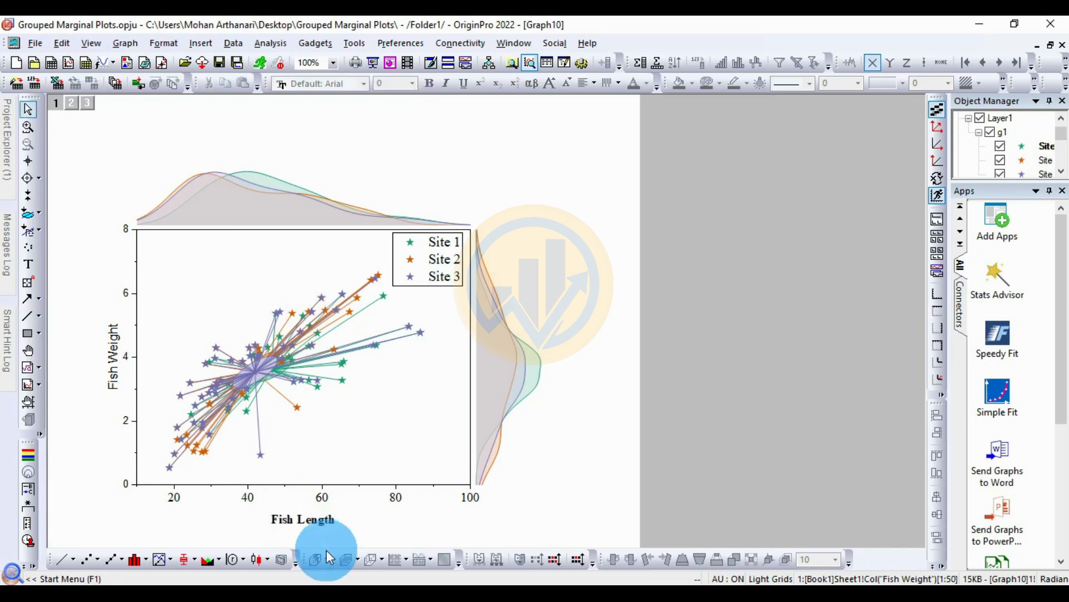
Make the Fish Weight y-axis title bold Times New Roman at size 22
double_click(109, 379)
left_click_drag(132, 367, 87, 367)
left_click(363, 84)
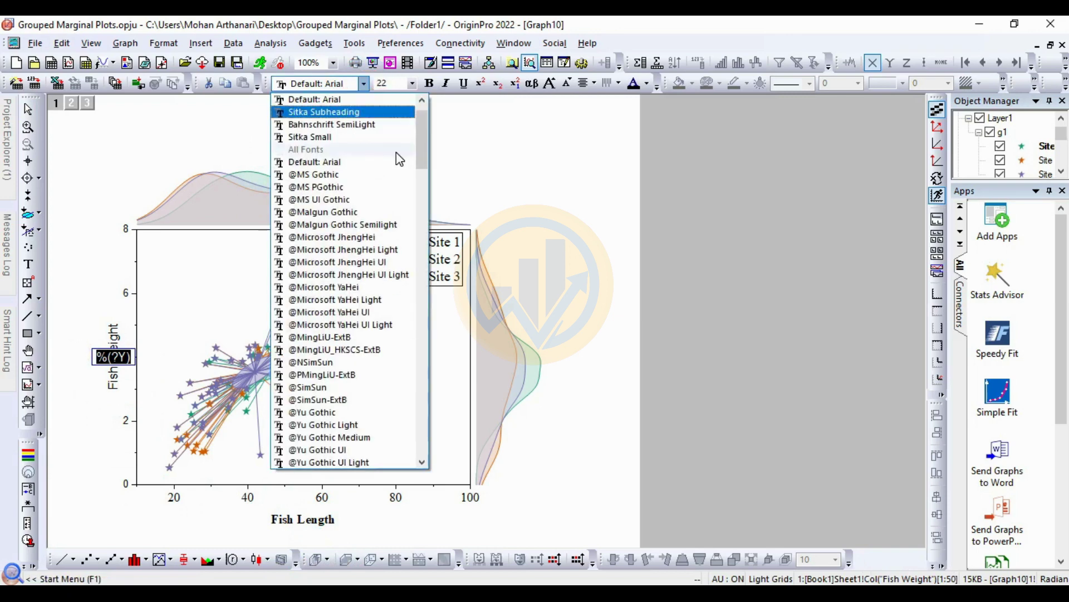
scroll(379, 115, "up", 1)
left_click(365, 111)
left_click(413, 82)
left_click(444, 119)
left_click(423, 84)
left_click(487, 248)
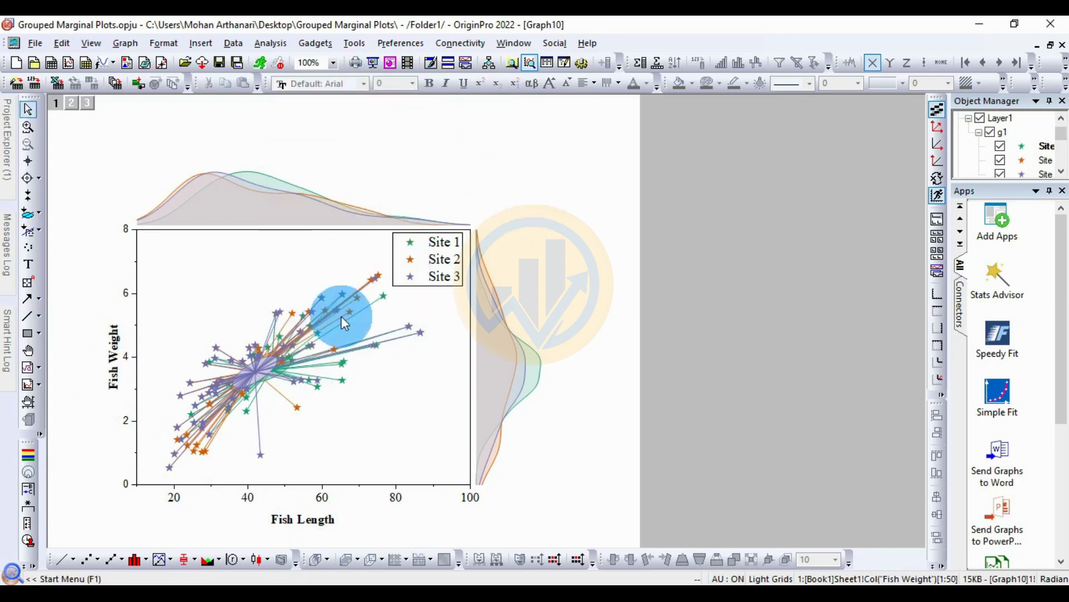
Set the y-axis tick labels to Times New Roman, size 22
left_click(126, 357)
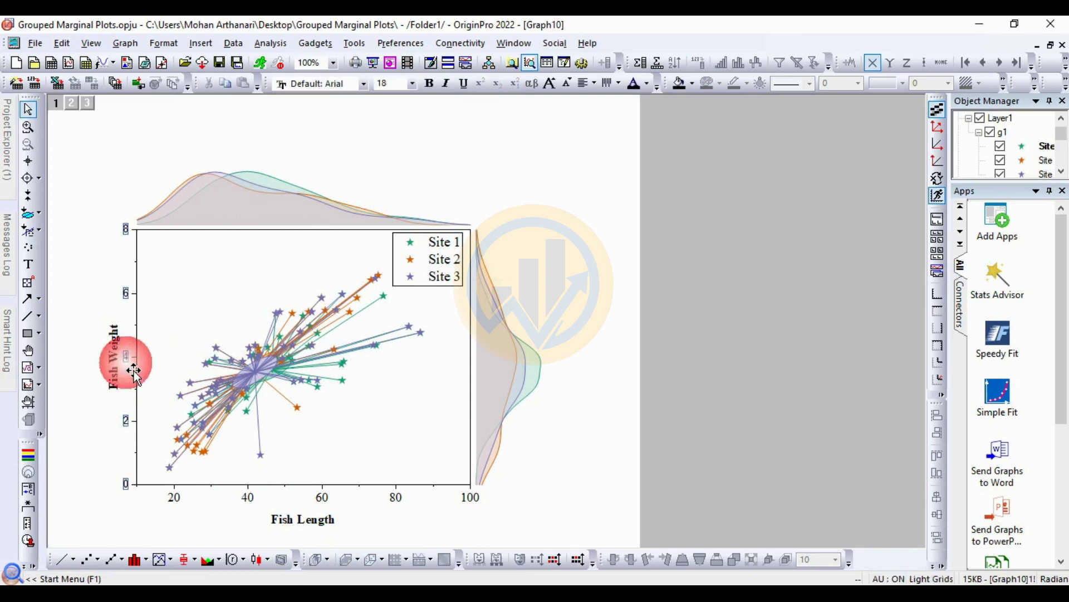
left_click(365, 89)
scroll(350, 150, "up", 1)
left_click(356, 109)
left_click(414, 83)
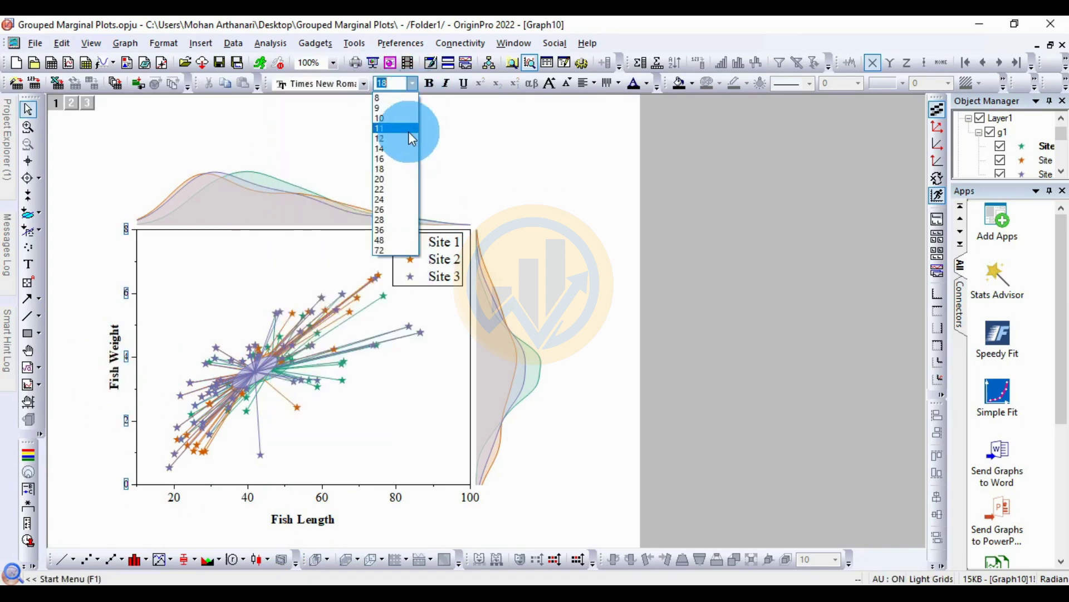
left_click(387, 188)
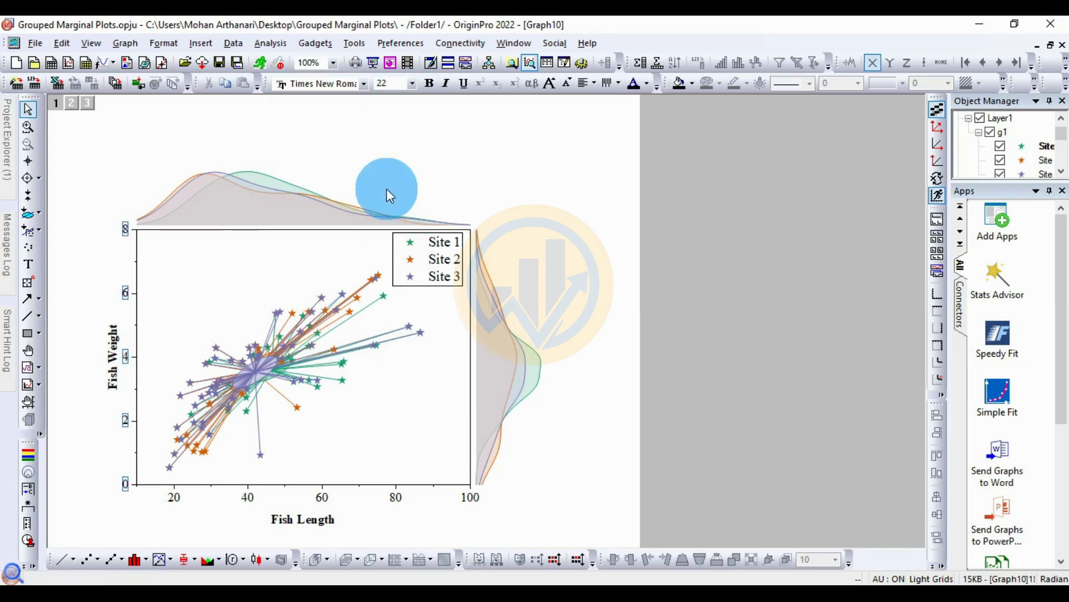
left_click(506, 174)
Make both the y-axis and x-axis tick labels bold
left_click(127, 296)
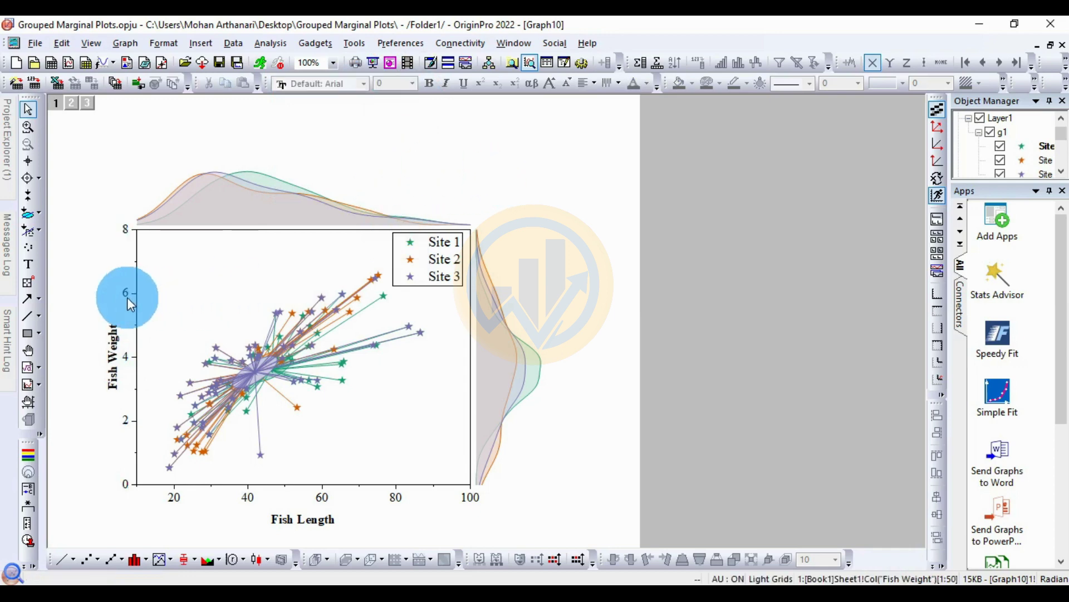
left_click(429, 83)
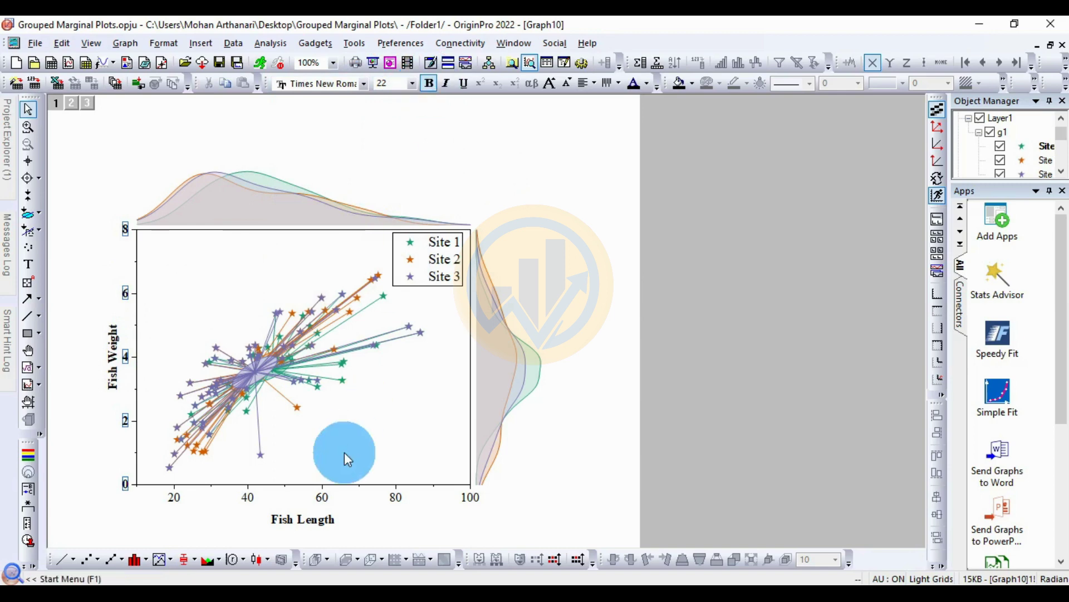
left_click(323, 498)
left_click(429, 83)
left_click(533, 204)
left_click(224, 411)
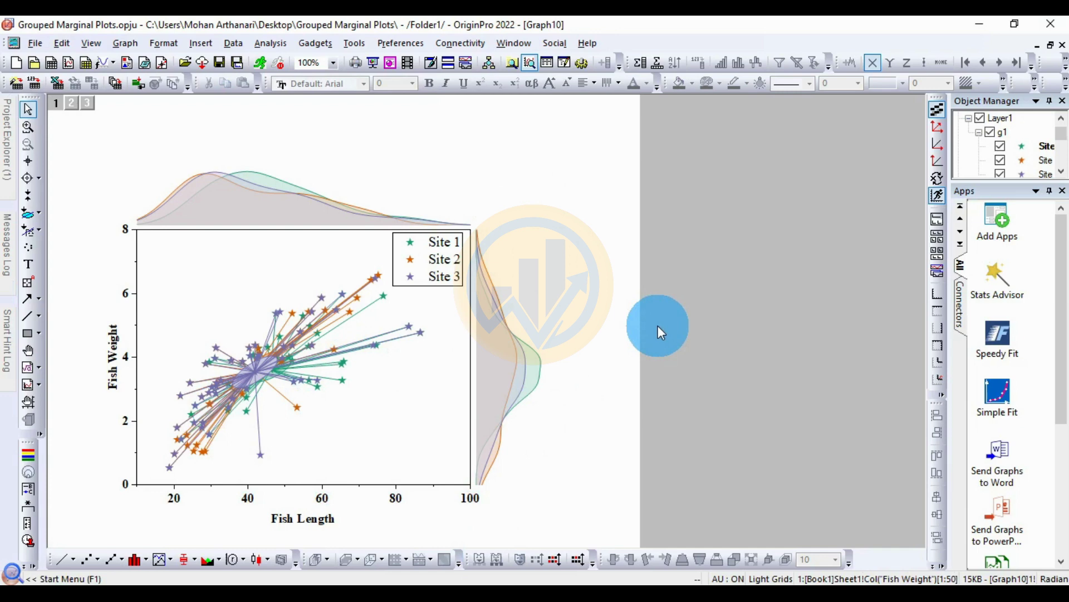
Uncheck Show Centroid Point for Subset in the Site plot's settings and apply it
left_click(265, 371)
double_click(267, 375)
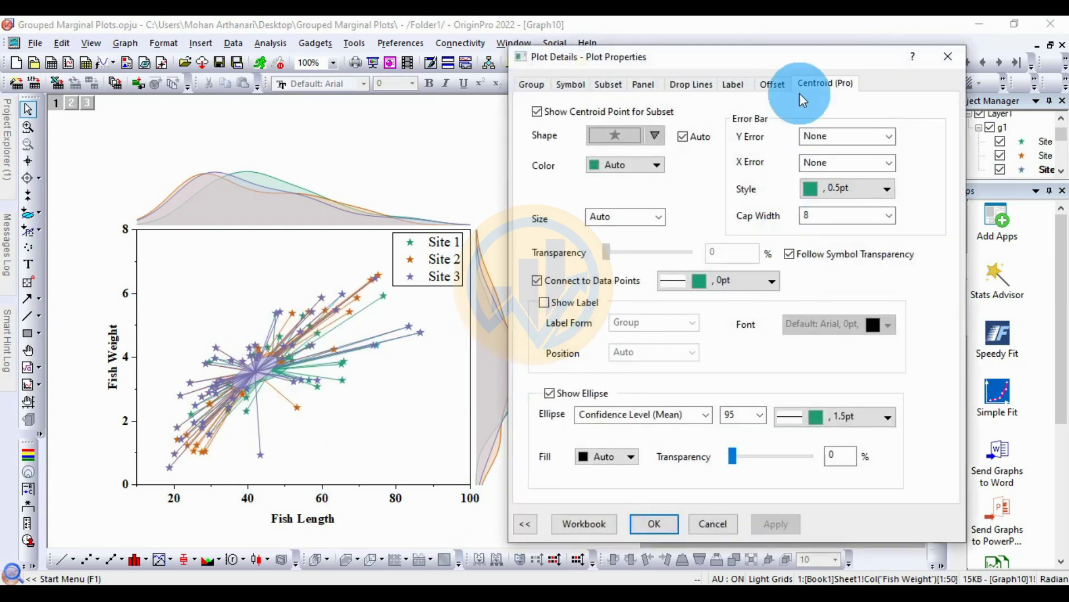
left_click(537, 111)
left_click(772, 525)
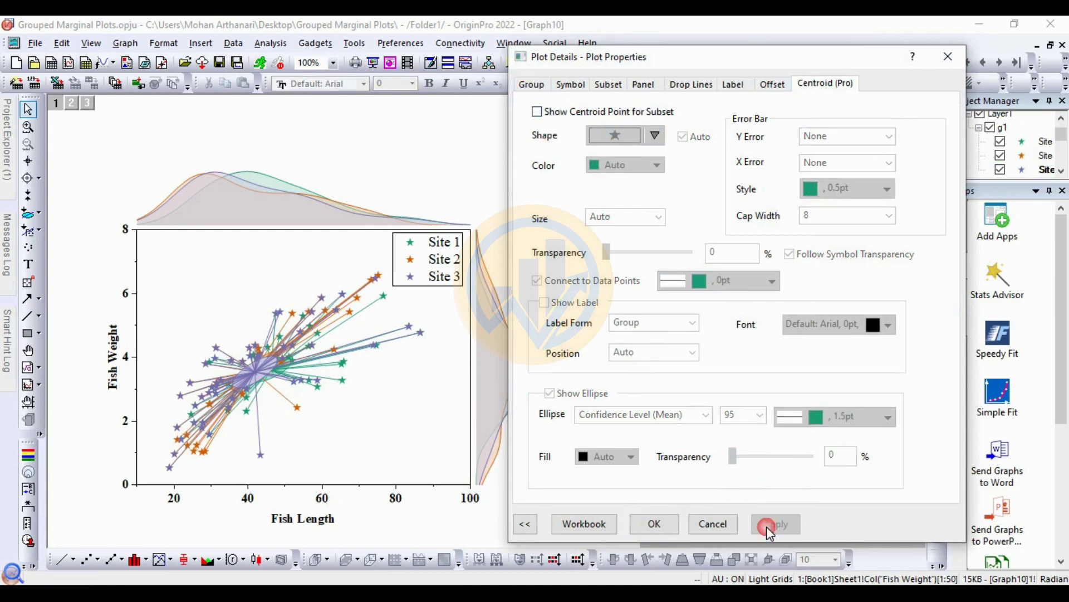
left_click(656, 525)
left_click(351, 359)
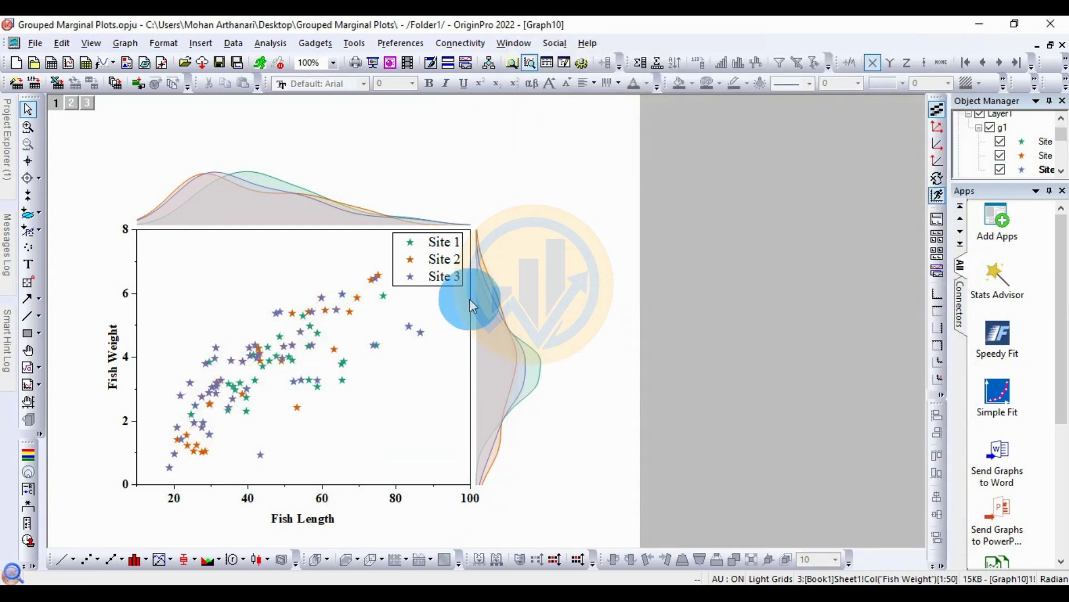